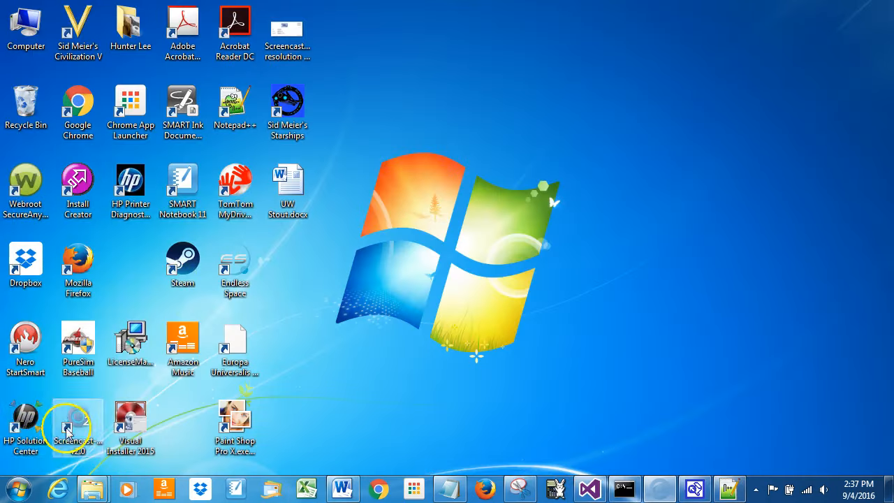
Step: Launch 4th Street Baseball from the 4th Street Software program folder and allow it to make changes to the computer
{"action": "left_click", "coordinate": [18, 488]}
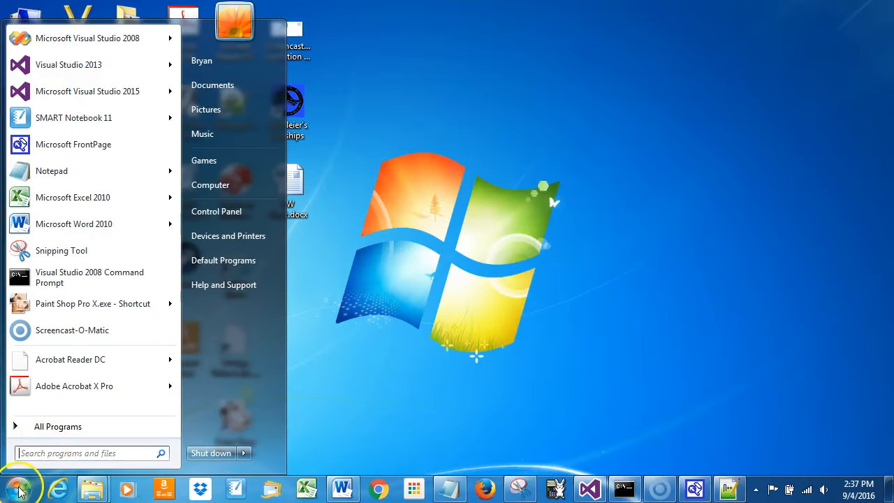
{"action": "left_click", "coordinate": [50, 431]}
{"action": "left_click", "coordinate": [103, 143]}
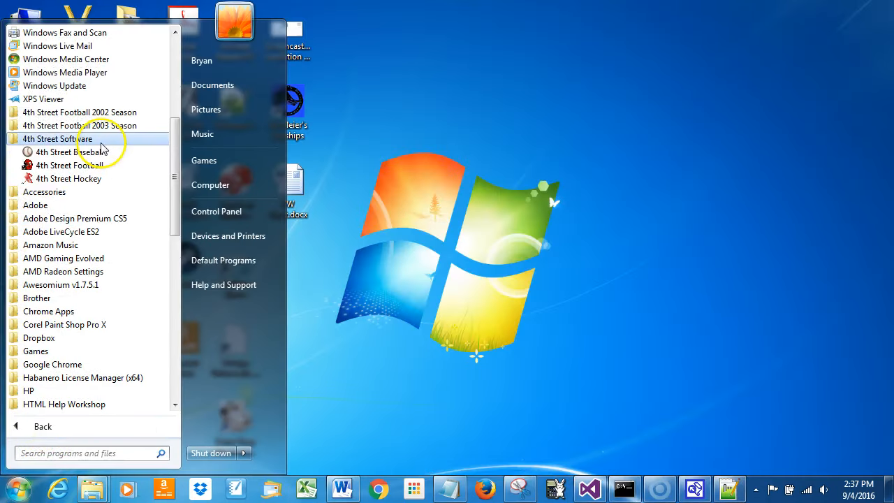
{"action": "left_click", "coordinate": [97, 152]}
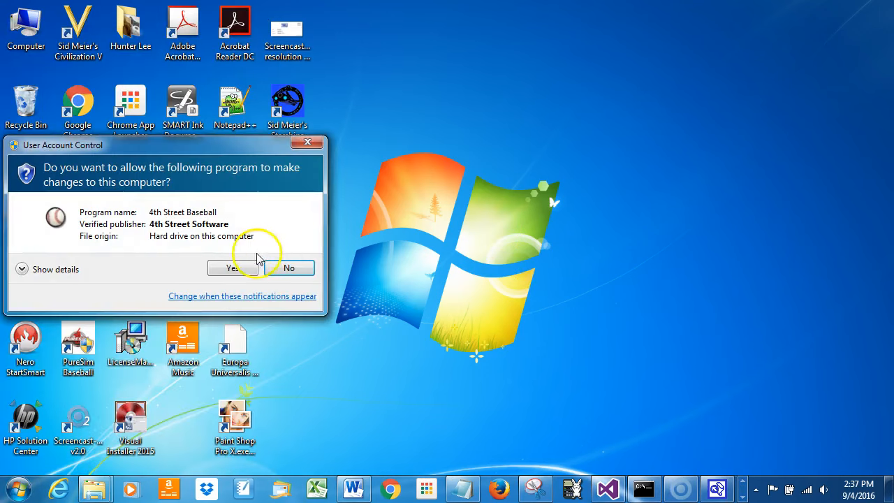
{"action": "left_click", "coordinate": [234, 270]}
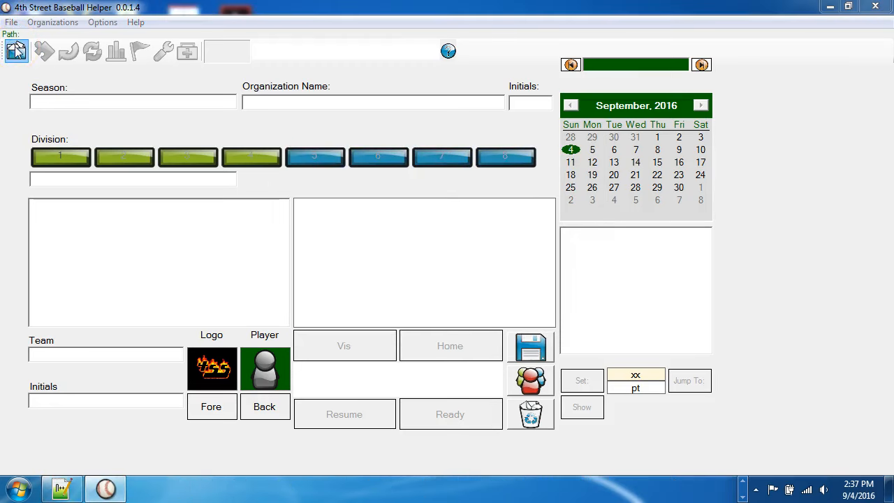
Step: Open the organization file BBTM2015HELPER2.X4BB from the 2015 folder
{"action": "left_click", "coordinate": [16, 51]}
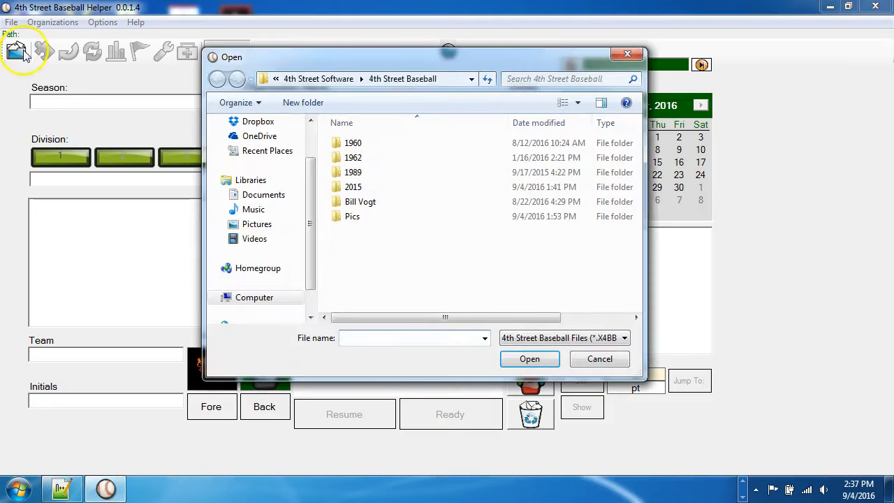
{"action": "double_click", "coordinate": [373, 188]}
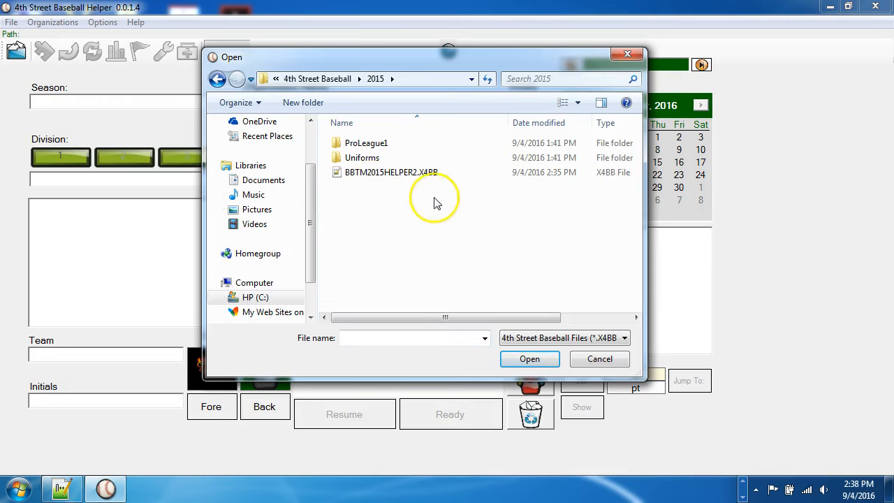
{"action": "double_click", "coordinate": [429, 172]}
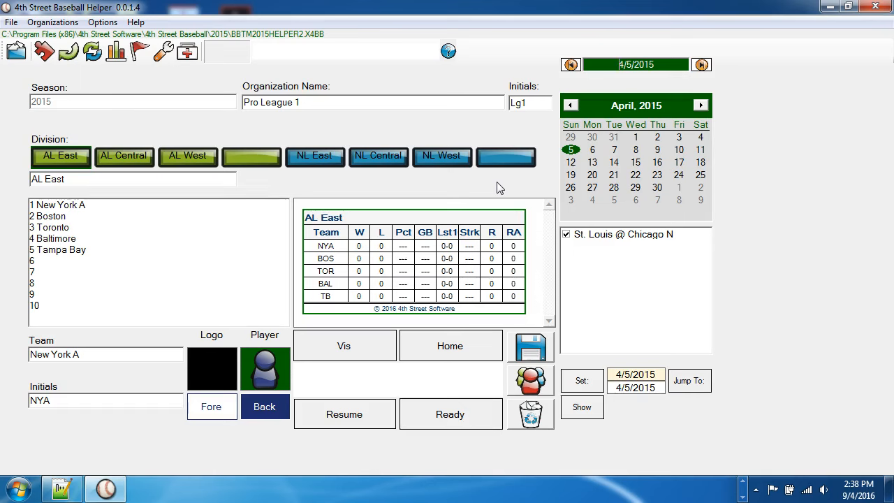
Step: Look through the teams and standings of the AL and NL divisions, then return to AL East
{"action": "left_click", "coordinate": [115, 155]}
{"action": "left_click", "coordinate": [188, 155]}
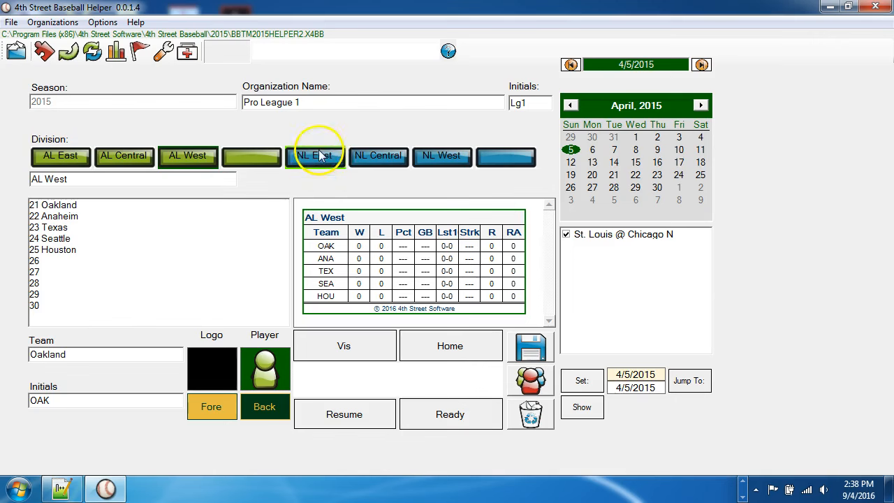
{"action": "left_click", "coordinate": [319, 155]}
{"action": "left_click", "coordinate": [375, 153]}
{"action": "left_click", "coordinate": [427, 155]}
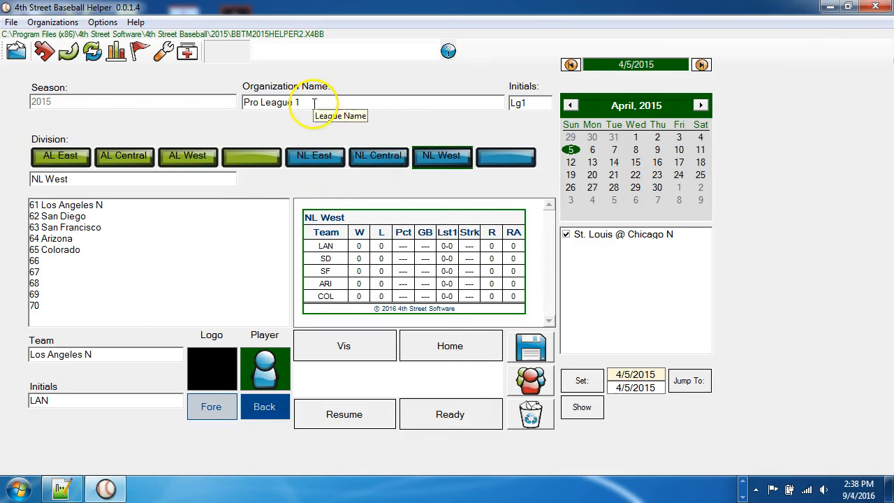
{"action": "left_click", "coordinate": [60, 155]}
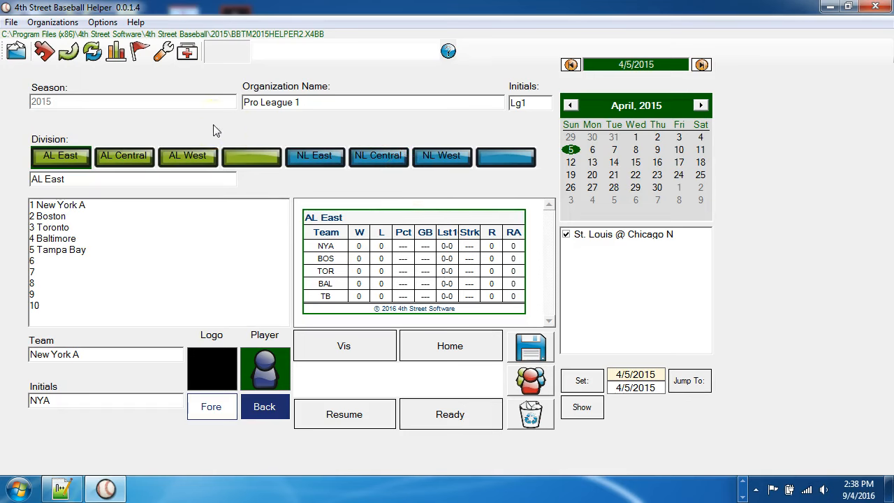
Step: Create a new organization named "Yankee League" with the initials "YkL" and let the program close
{"action": "left_click", "coordinate": [62, 25]}
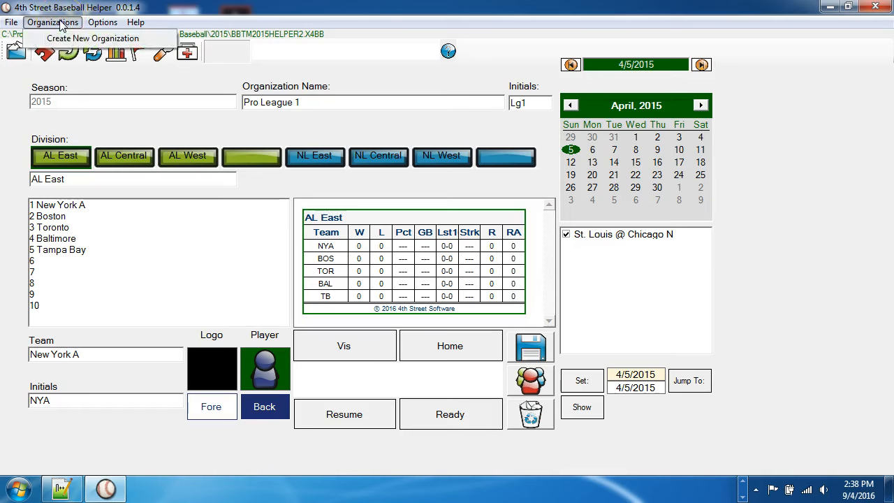
{"action": "left_click", "coordinate": [152, 40]}
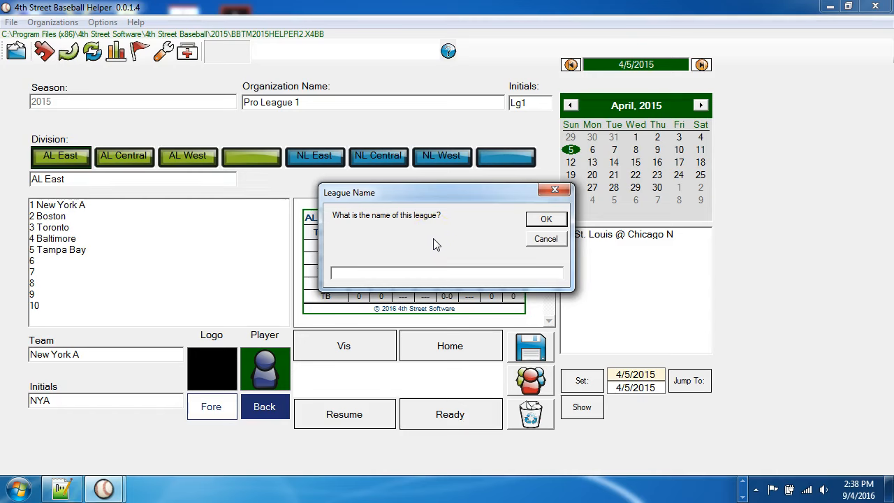
{"action": "type", "text": "Yankee League"}
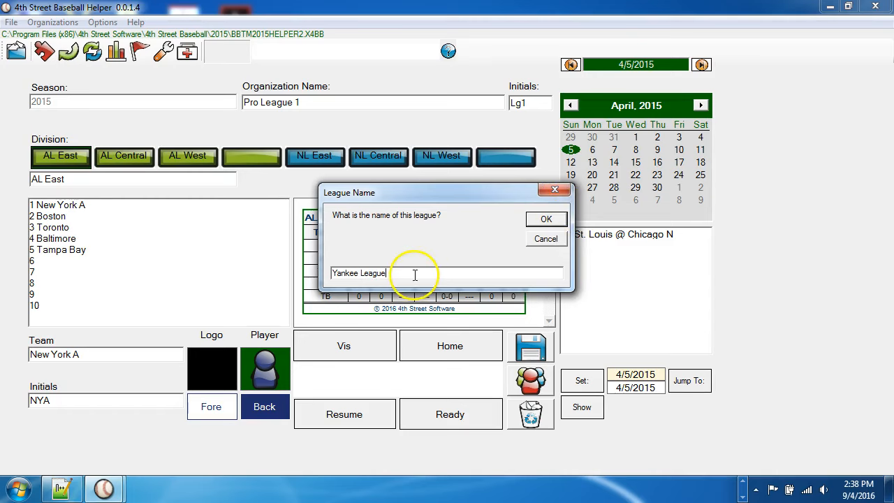
{"action": "left_click", "coordinate": [545, 219]}
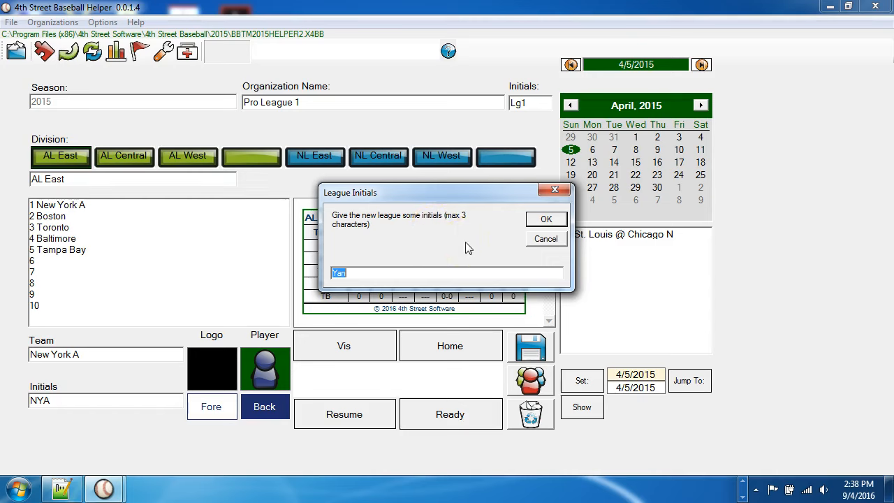
{"action": "type", "text": "YkL"}
{"action": "left_click", "coordinate": [546, 220]}
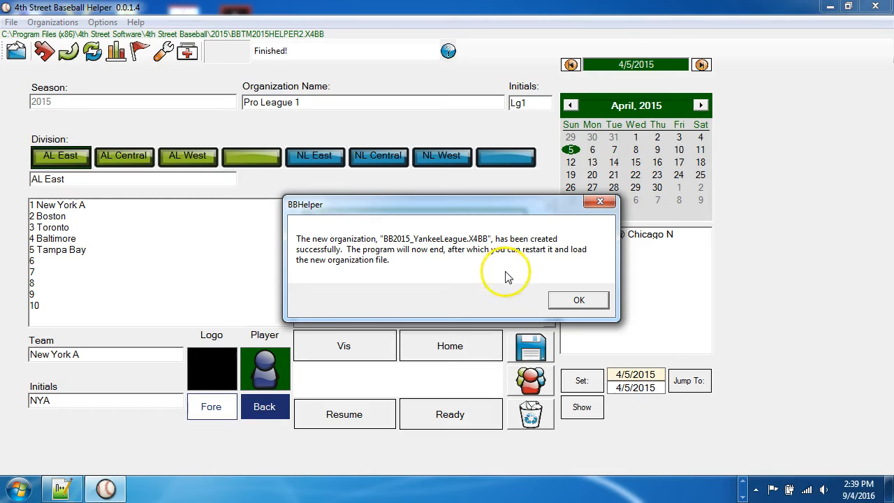
{"action": "left_click", "coordinate": [579, 300]}
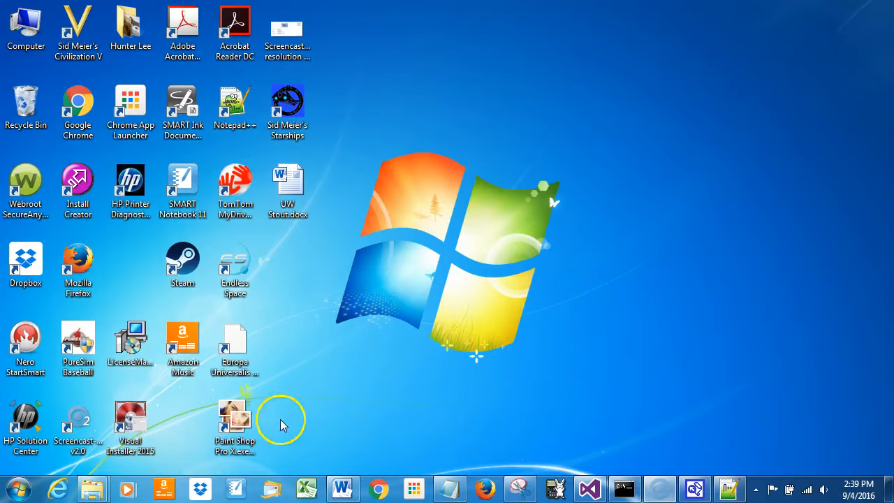
Step: Restart 4th Street Baseball and grant it permission to run
{"action": "left_click", "coordinate": [19, 486]}
{"action": "left_click", "coordinate": [70, 434]}
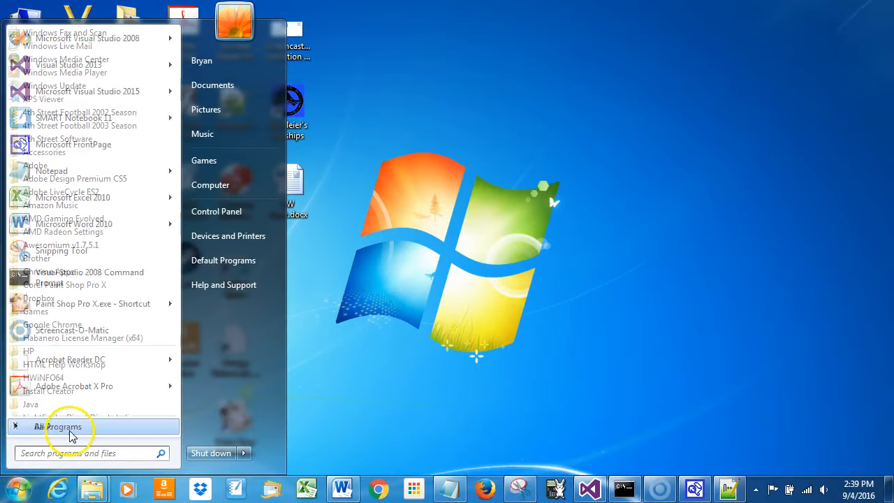
{"action": "left_click", "coordinate": [95, 139]}
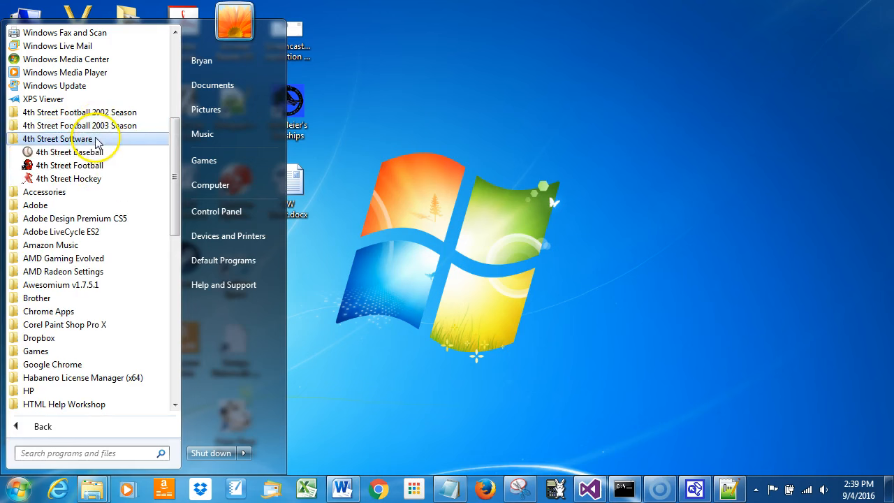
{"action": "left_click", "coordinate": [98, 152]}
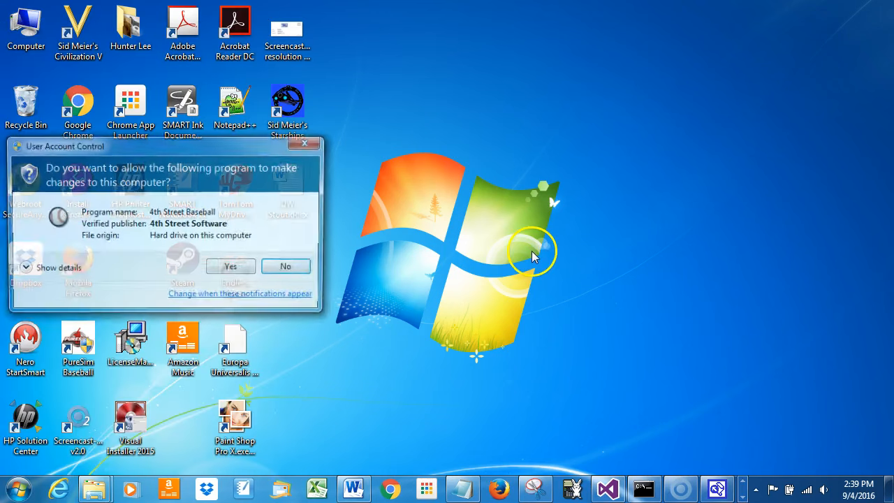
{"action": "left_click", "coordinate": [230, 266]}
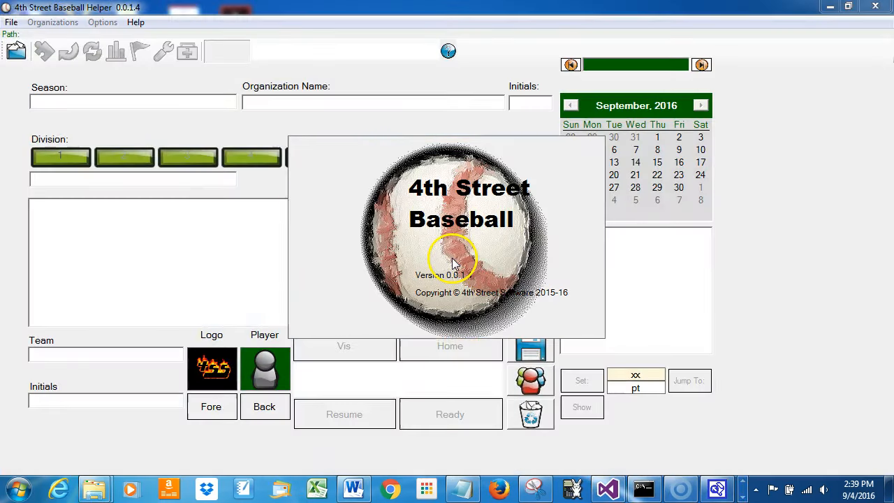
Step: Look into the ProLeague1 folder within 2015, then open BB2015_YankeeLeague.X4BB from the 2015 folder
{"action": "left_click", "coordinate": [15, 52]}
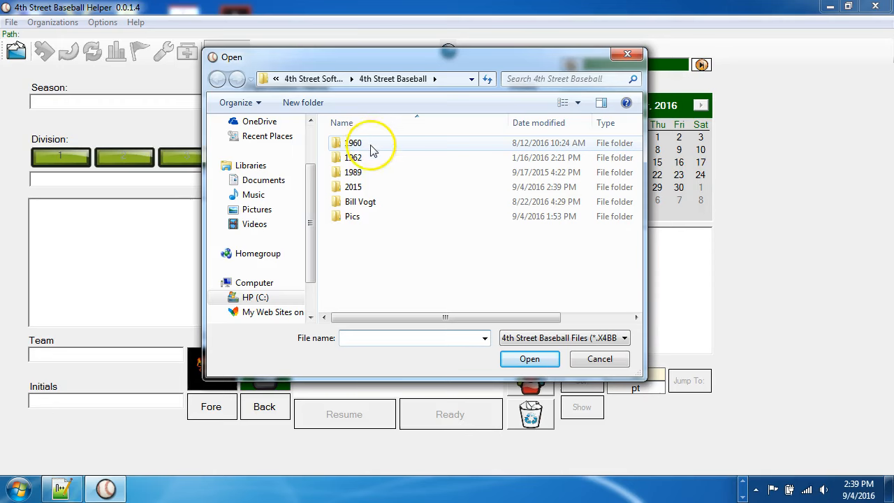
{"action": "double_click", "coordinate": [375, 186]}
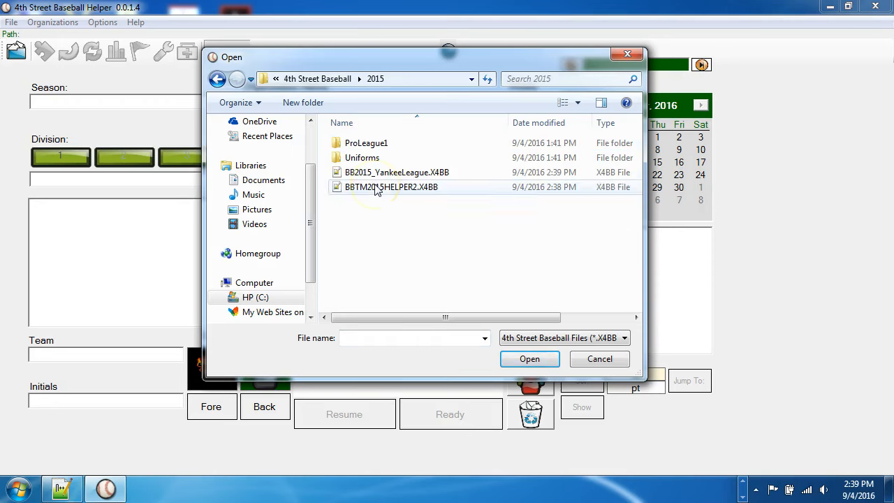
{"action": "left_click", "coordinate": [452, 174]}
{"action": "left_click", "coordinate": [423, 187]}
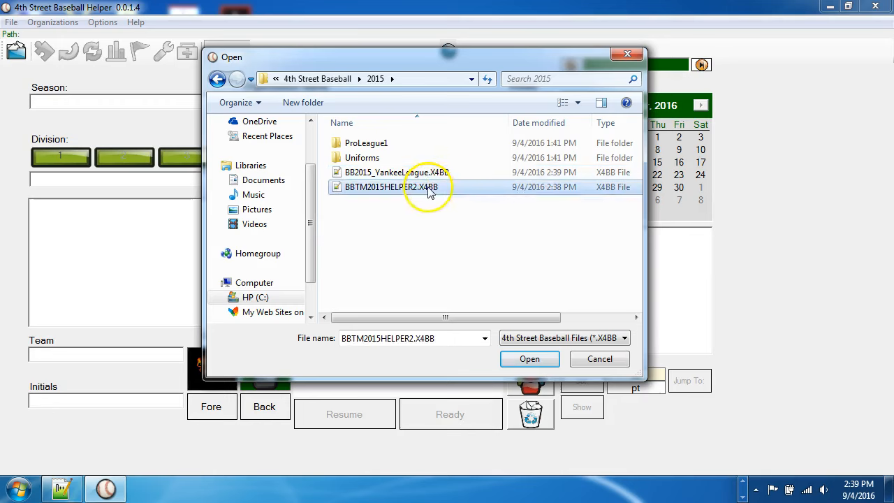
{"action": "left_click", "coordinate": [455, 174]}
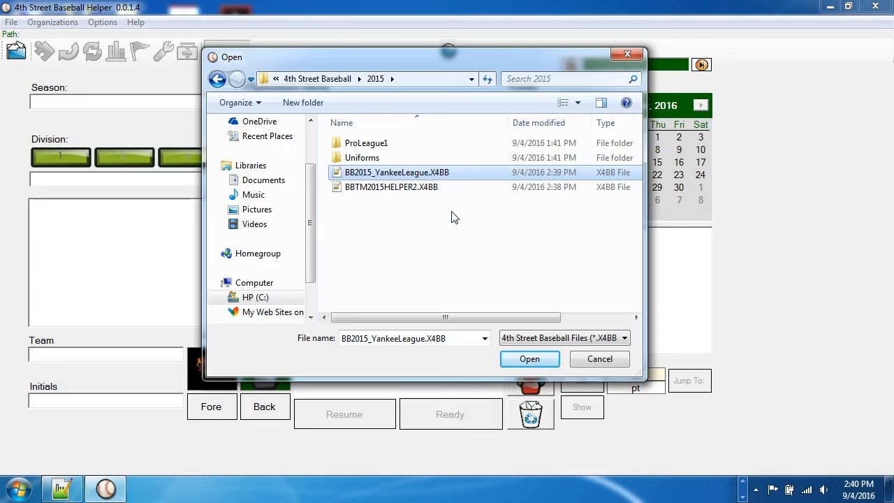
{"action": "double_click", "coordinate": [389, 146]}
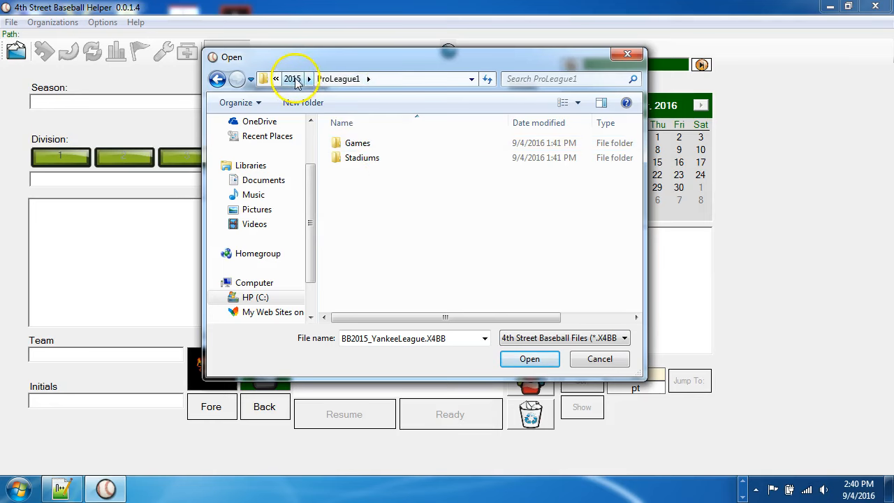
{"action": "left_click", "coordinate": [292, 79]}
{"action": "left_click", "coordinate": [393, 156]}
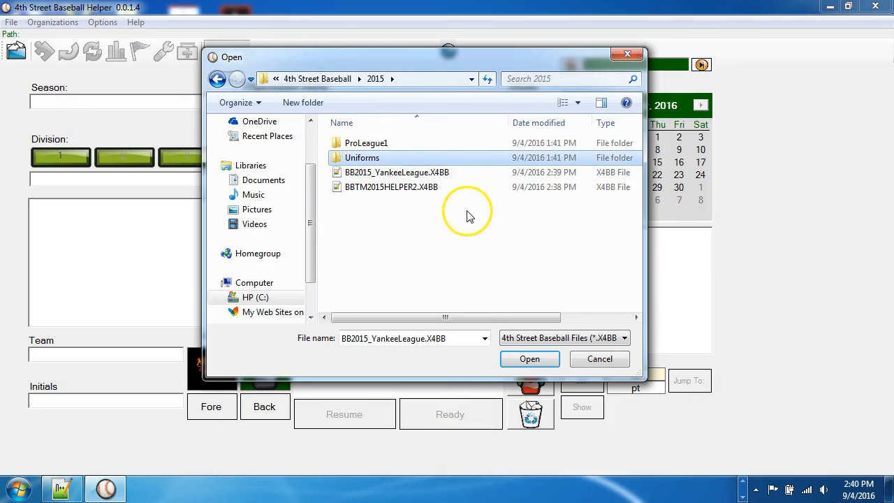
{"action": "double_click", "coordinate": [411, 172]}
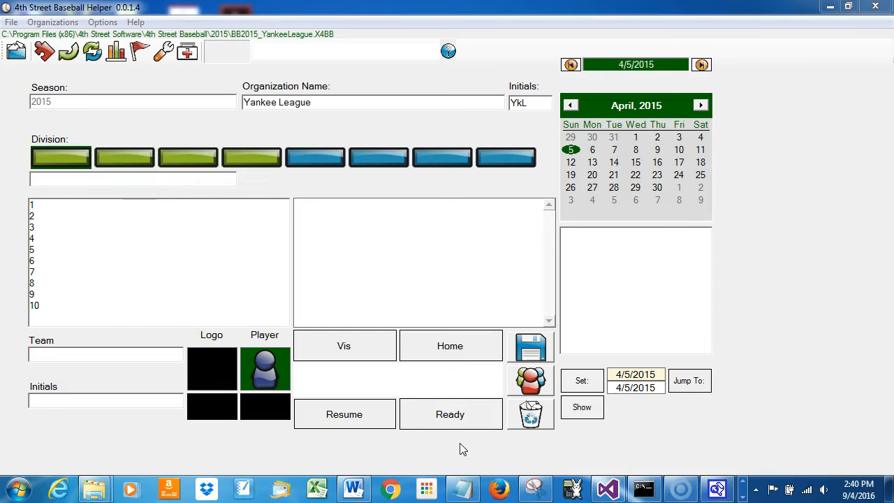
Step: Examine the team slots in each of the eight divisions of the Yankee League
{"action": "left_click", "coordinate": [52, 160]}
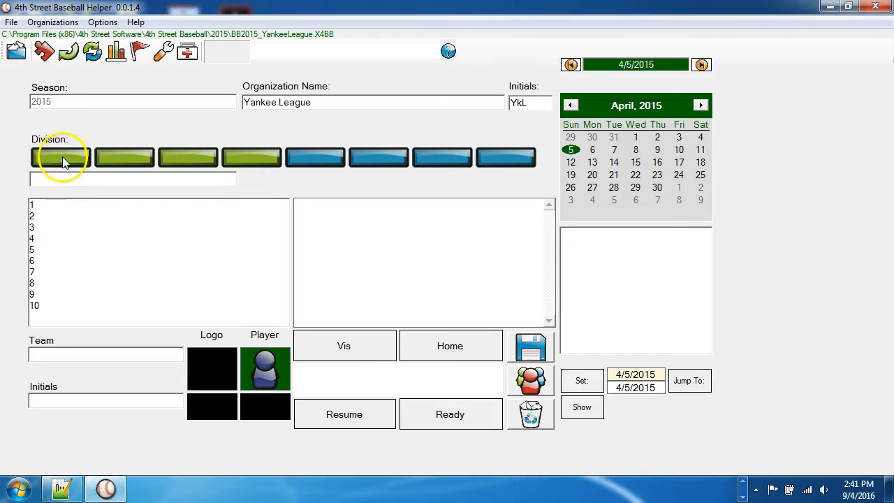
{"action": "left_click", "coordinate": [110, 157]}
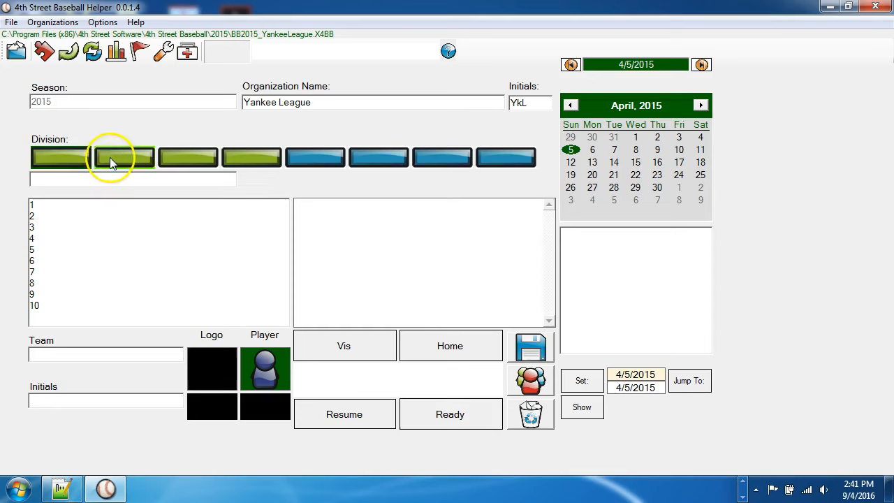
{"action": "left_click", "coordinate": [173, 158]}
{"action": "left_click", "coordinate": [261, 154]}
{"action": "left_click", "coordinate": [314, 157]}
{"action": "left_click", "coordinate": [380, 162]}
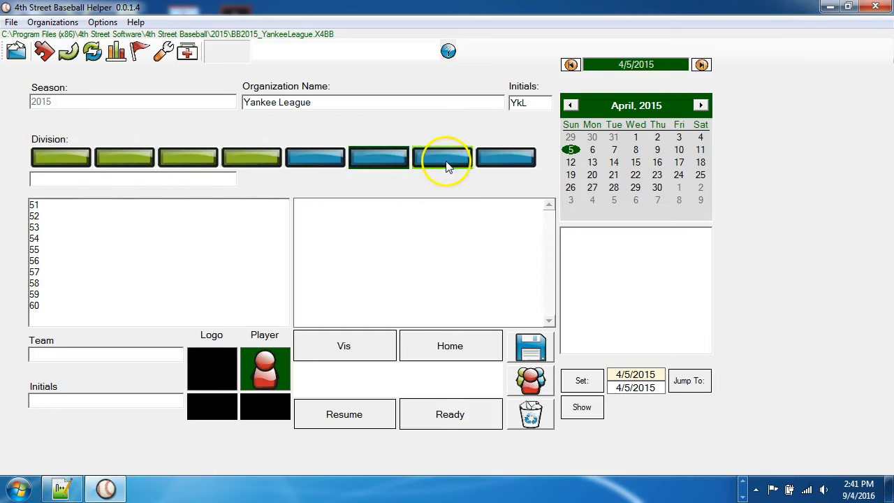
{"action": "left_click", "coordinate": [456, 162]}
{"action": "left_click", "coordinate": [499, 163]}
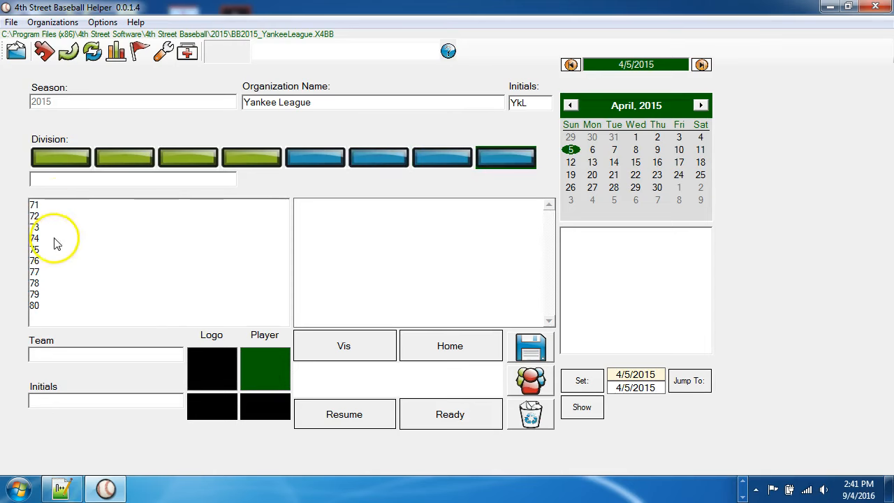
Step: Name the first division "Division 1" and open the second division's name for editing
{"action": "left_click", "coordinate": [51, 165]}
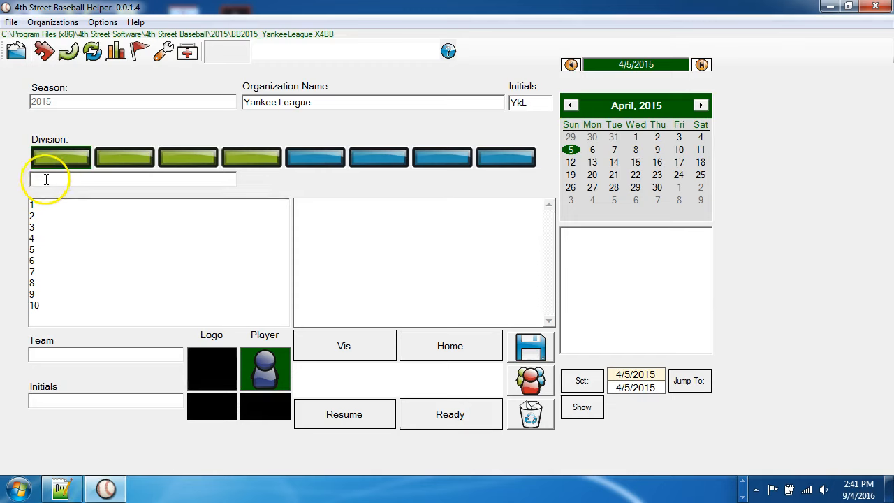
{"action": "left_click", "coordinate": [128, 156]}
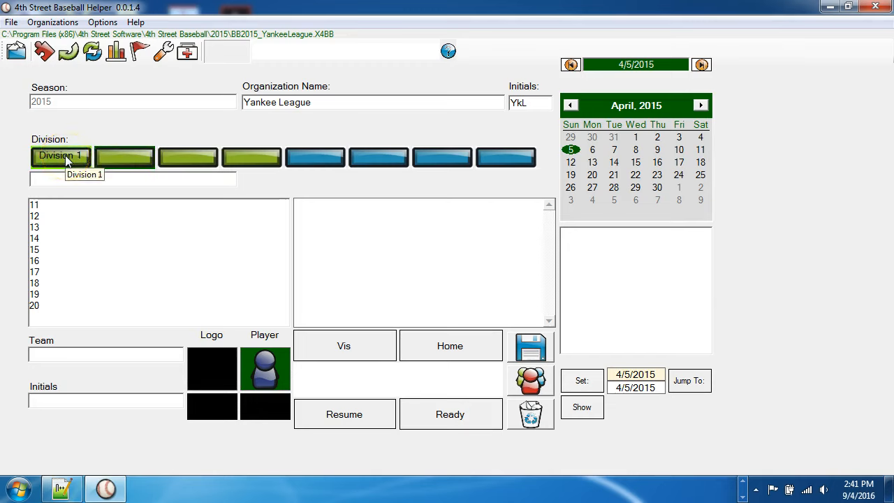
{"action": "left_click", "coordinate": [168, 178]}
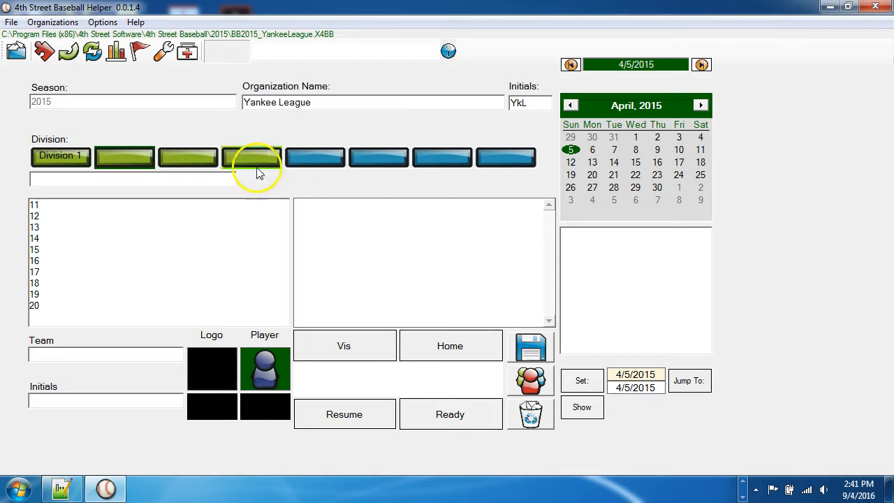
Step: Name the first of the blue divisions "Division 2"
{"action": "left_click", "coordinate": [71, 155]}
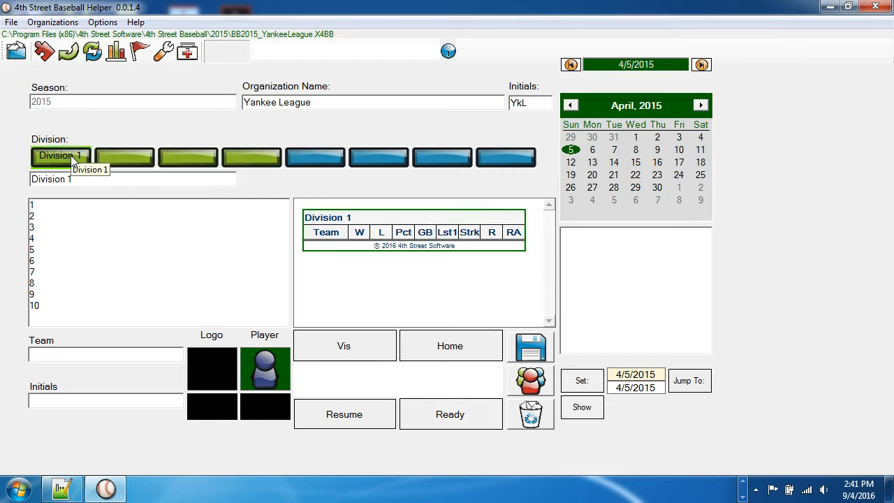
{"action": "left_click", "coordinate": [313, 155]}
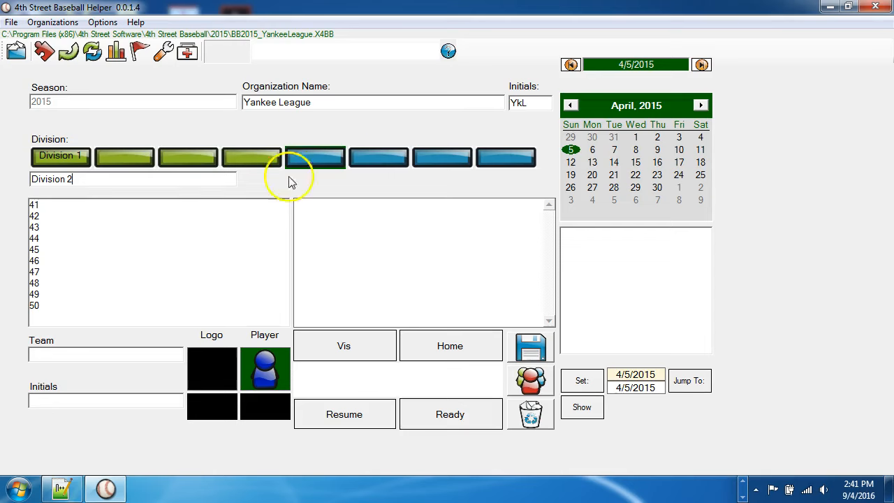
{"action": "left_click", "coordinate": [260, 159]}
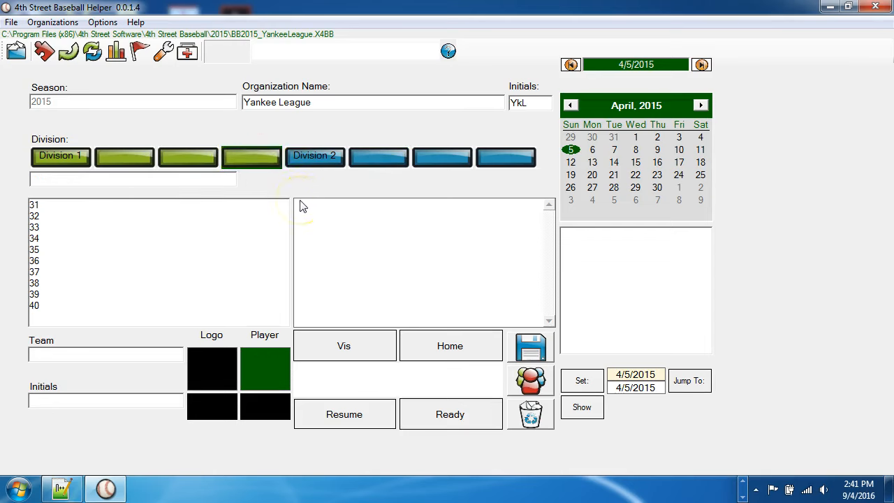
Step: Name the second green division "Division 2"
{"action": "left_click", "coordinate": [166, 150]}
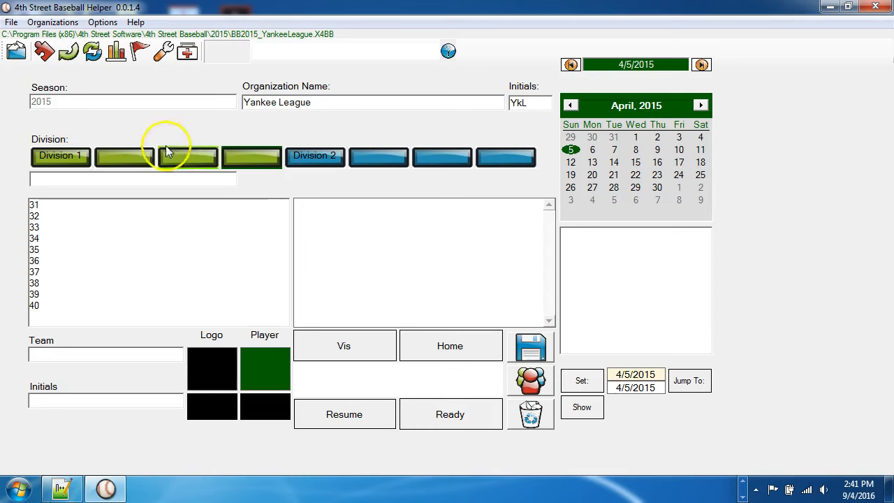
{"action": "left_click", "coordinate": [117, 157]}
{"action": "left_click", "coordinate": [124, 176]}
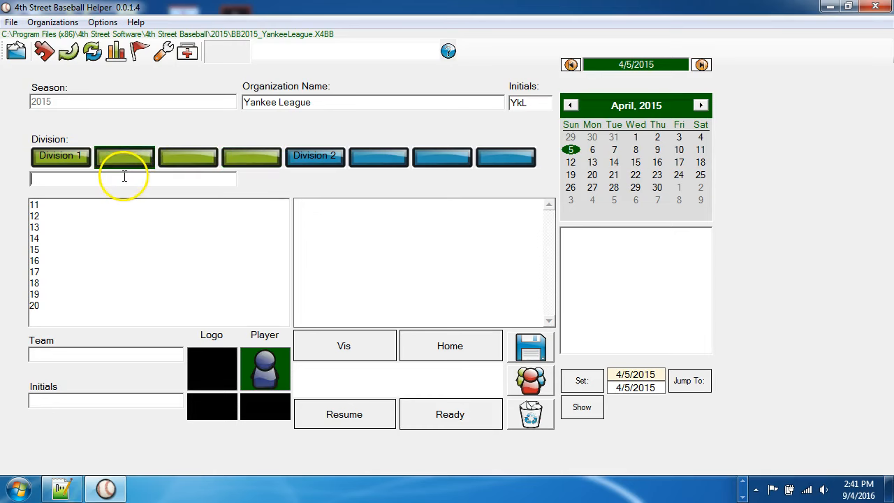
{"action": "key", "text": "BackSpace"}
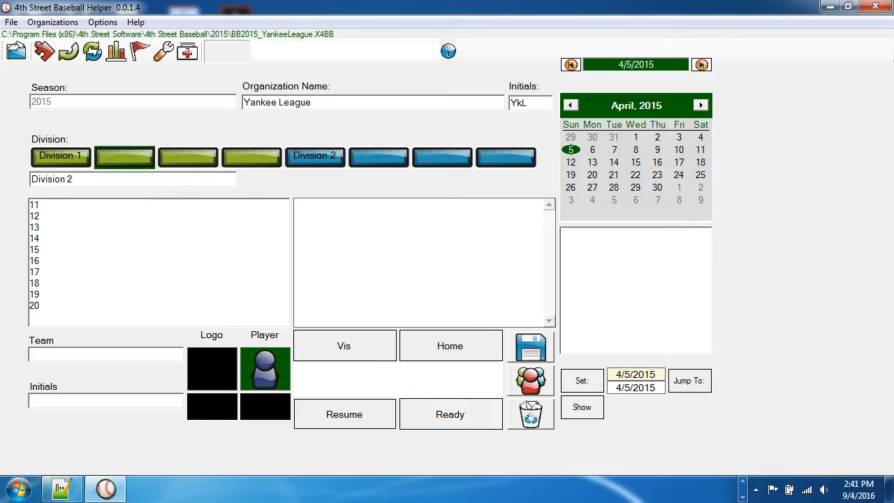
{"action": "left_click", "coordinate": [185, 158]}
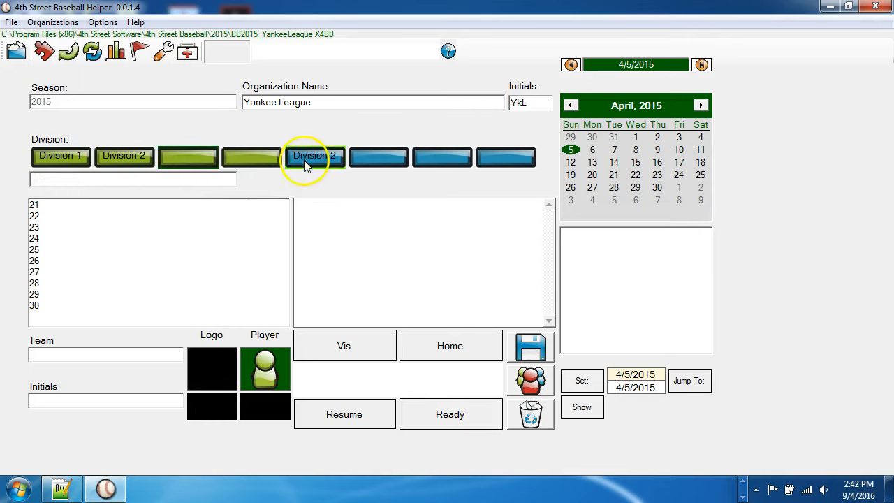
Step: Name the first blue division "Division 3" and the second blue division "Division 4"
{"action": "left_click", "coordinate": [305, 166]}
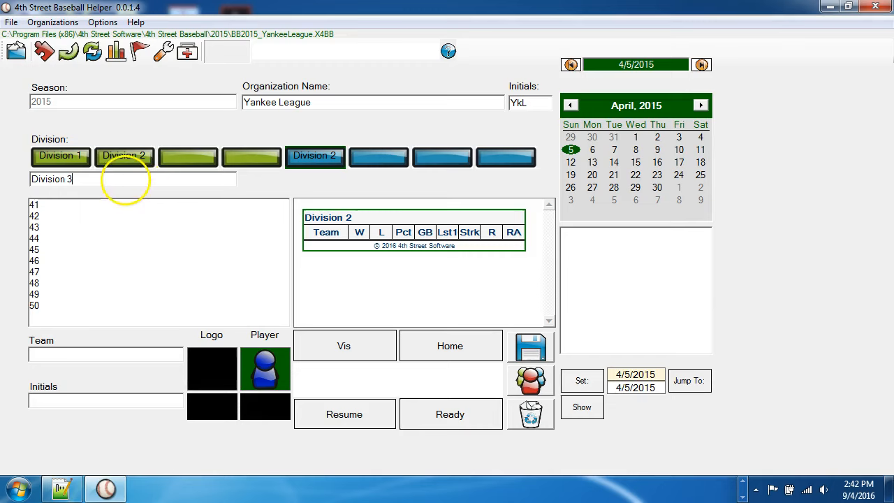
{"action": "left_click", "coordinate": [388, 155]}
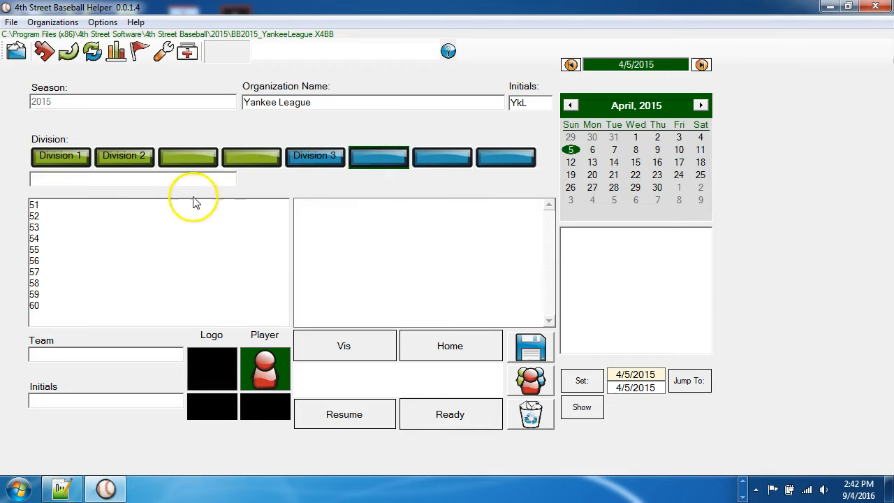
{"action": "left_click", "coordinate": [144, 180]}
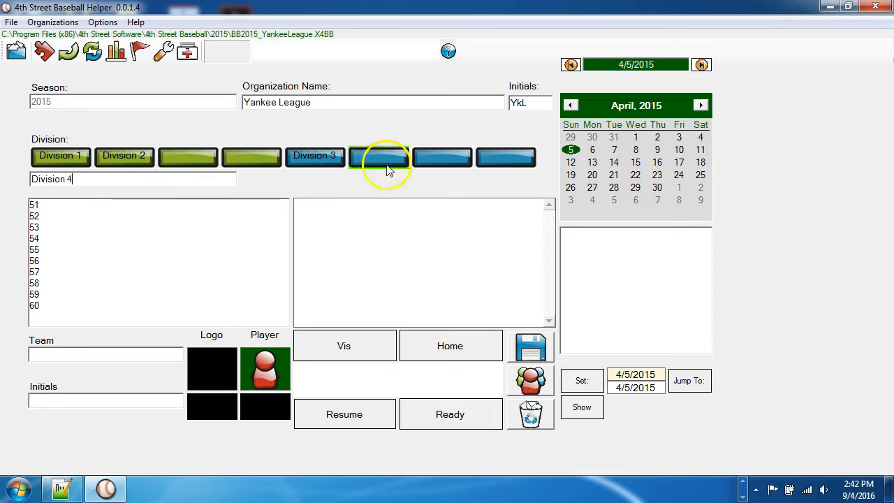
{"action": "left_click", "coordinate": [432, 156]}
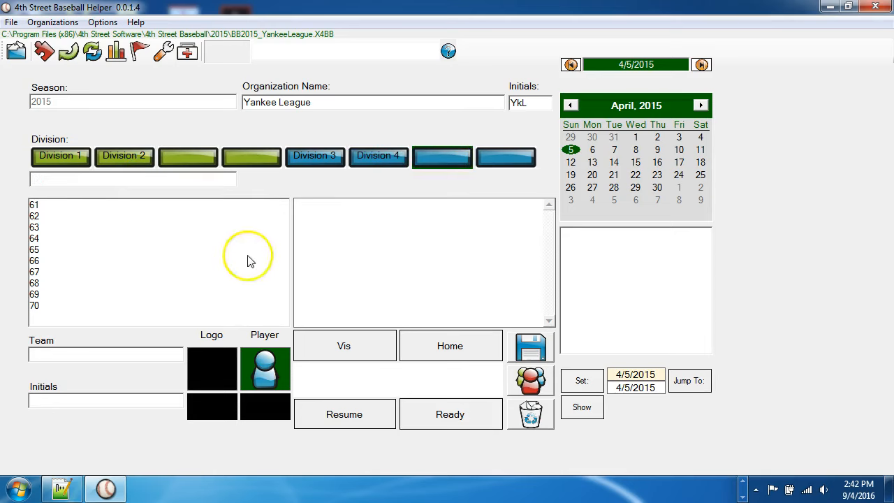
Step: Enter "Team 1" with the initials "Tm1" in the first team slot of Division 1
{"action": "left_click", "coordinate": [61, 155]}
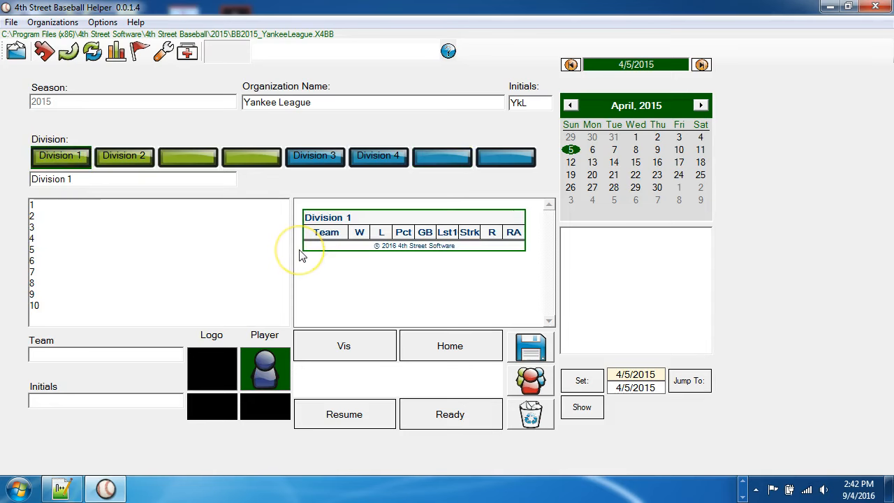
{"action": "left_click", "coordinate": [46, 207]}
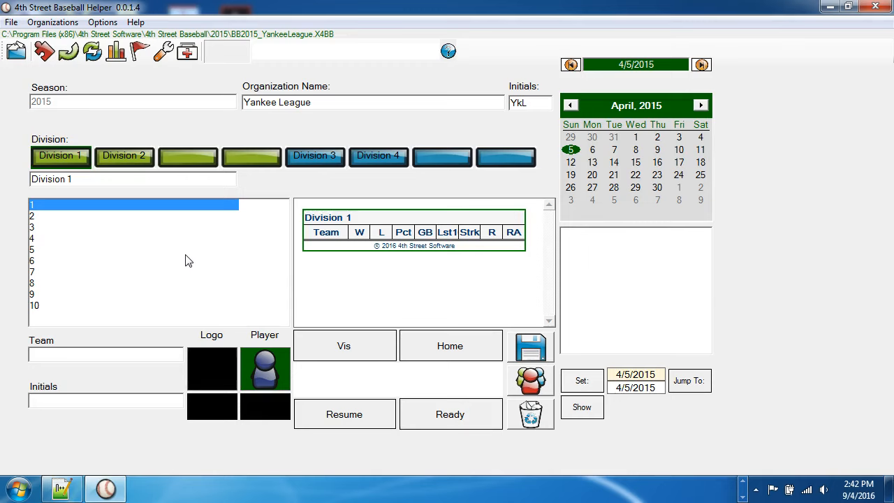
{"action": "left_click", "coordinate": [79, 353]}
{"action": "left_click", "coordinate": [42, 217]}
{"action": "left_click", "coordinate": [61, 205]}
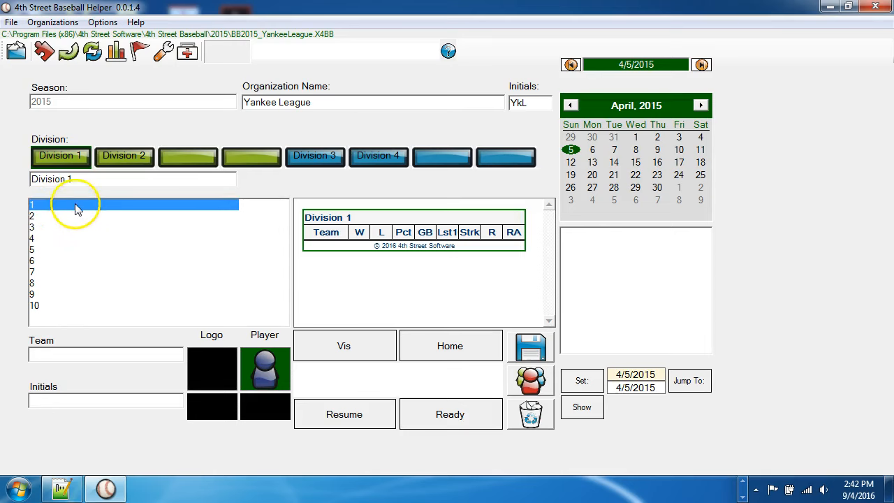
{"action": "left_click", "coordinate": [72, 240]}
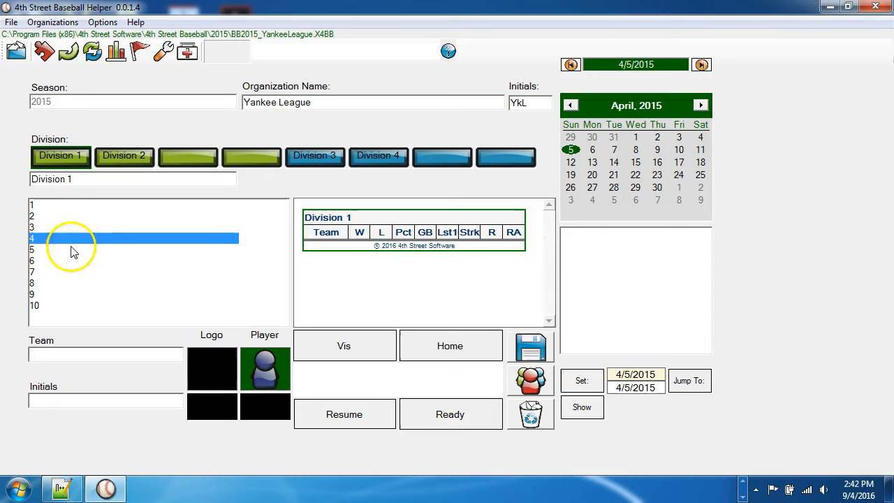
{"action": "left_click", "coordinate": [78, 206]}
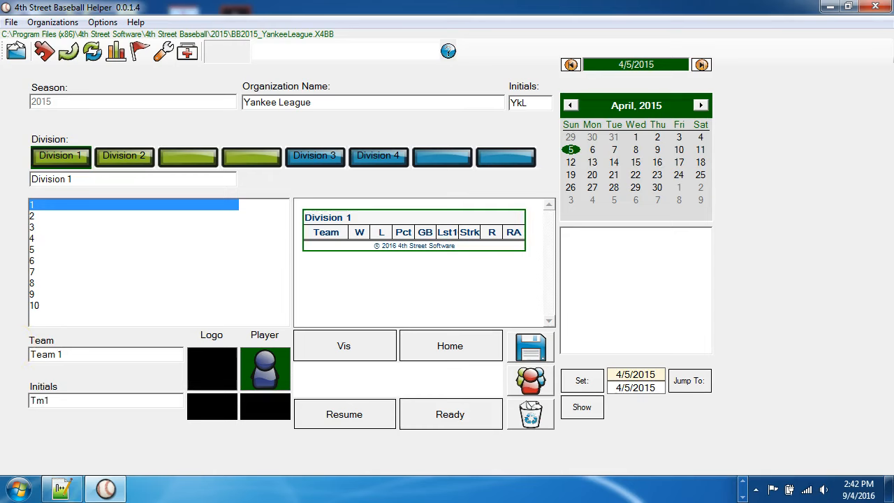
Step: Enter "Team 2" with the initials "Tm2" in the second team slot of Division 1
{"action": "left_click", "coordinate": [48, 215]}
{"action": "left_click", "coordinate": [98, 352]}
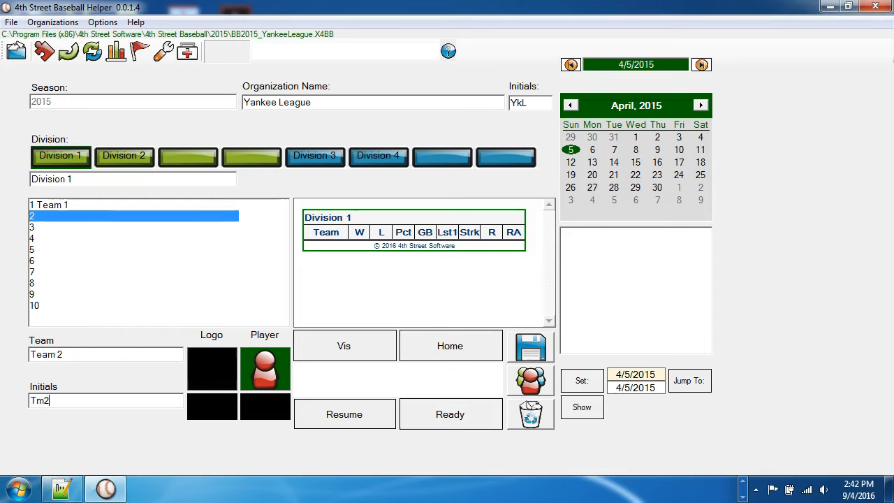
{"action": "left_click", "coordinate": [50, 227]}
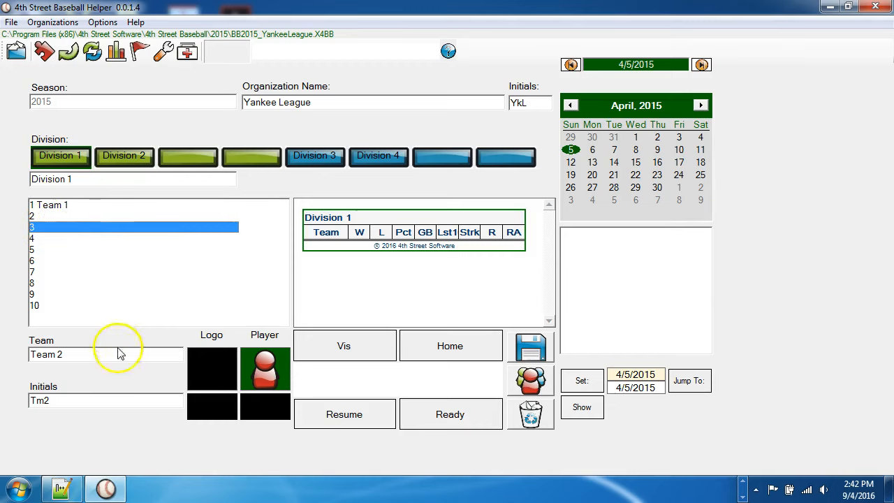
Step: Try to add "Team 3" with the initials "Tm3" in Division 1 by switching straight to Division 2
{"action": "left_click", "coordinate": [88, 353]}
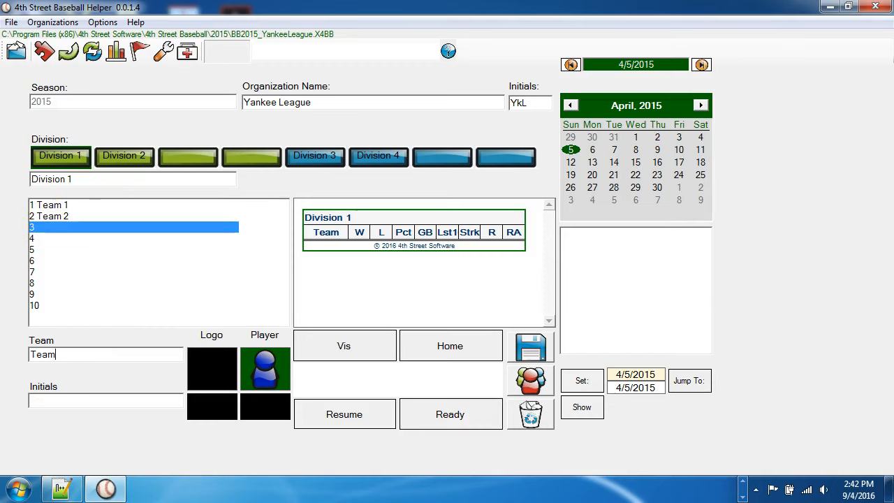
{"action": "type", "text": "Tm3"}
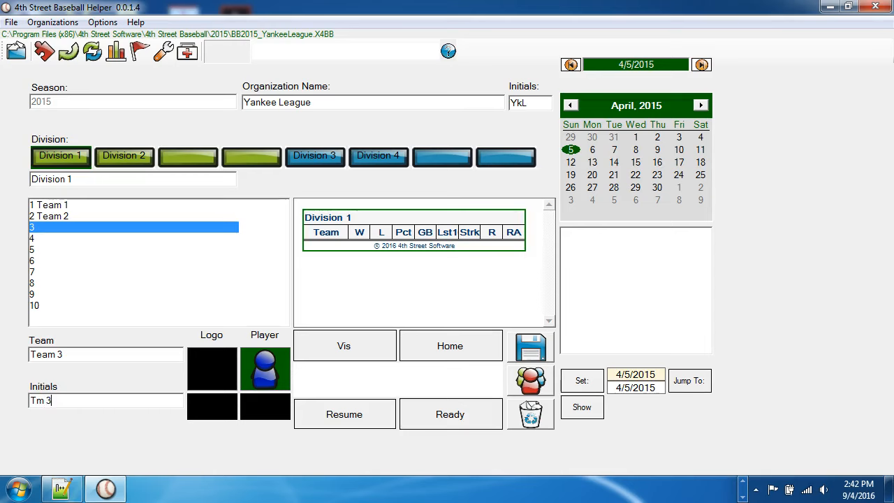
{"action": "left_click", "coordinate": [129, 156]}
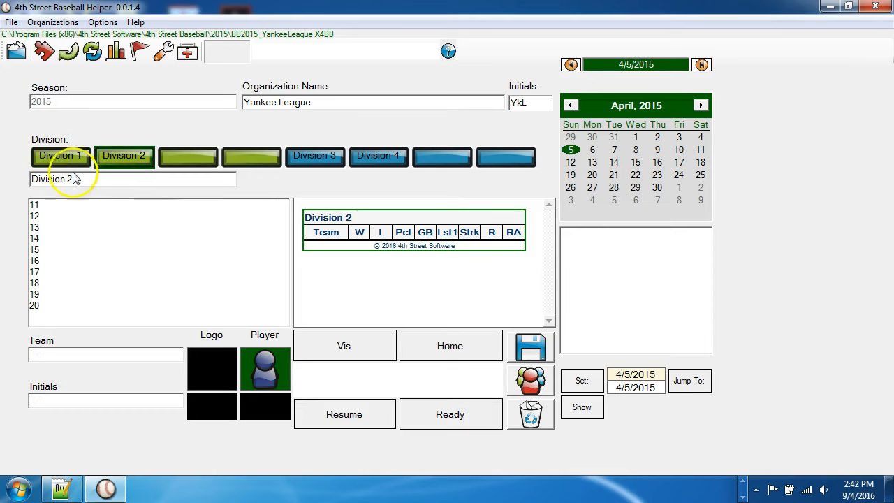
Step: Enter "Team 3" with the initials "Tm3" in the third team slot of Division 1 and commit it
{"action": "left_click", "coordinate": [62, 157]}
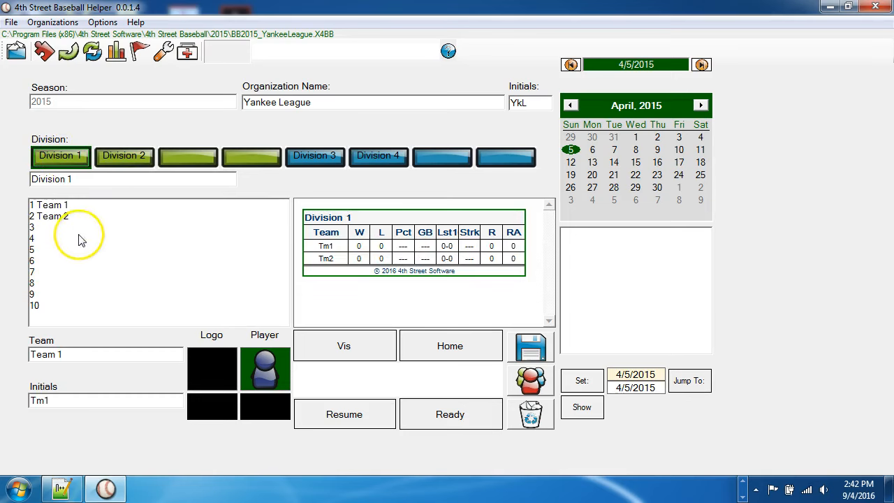
{"action": "left_click", "coordinate": [54, 228]}
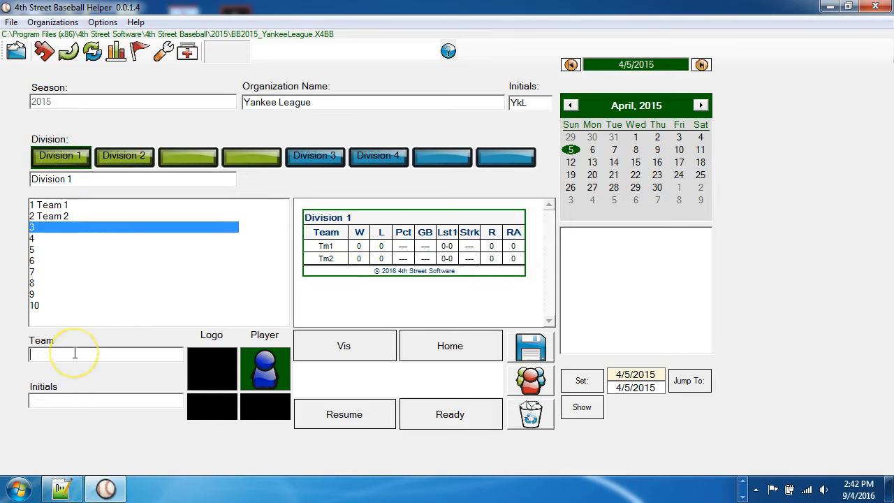
{"action": "type", "text": "Team 3"}
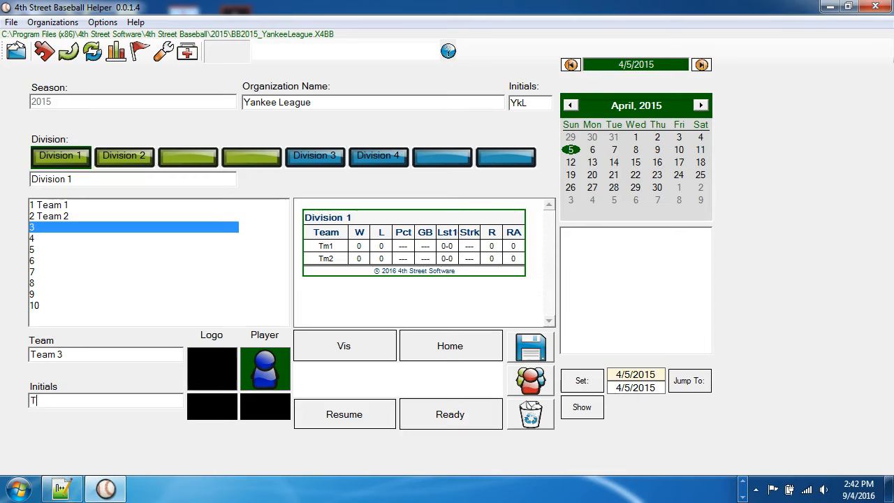
{"action": "left_click", "coordinate": [59, 240]}
{"action": "left_click", "coordinate": [75, 212]}
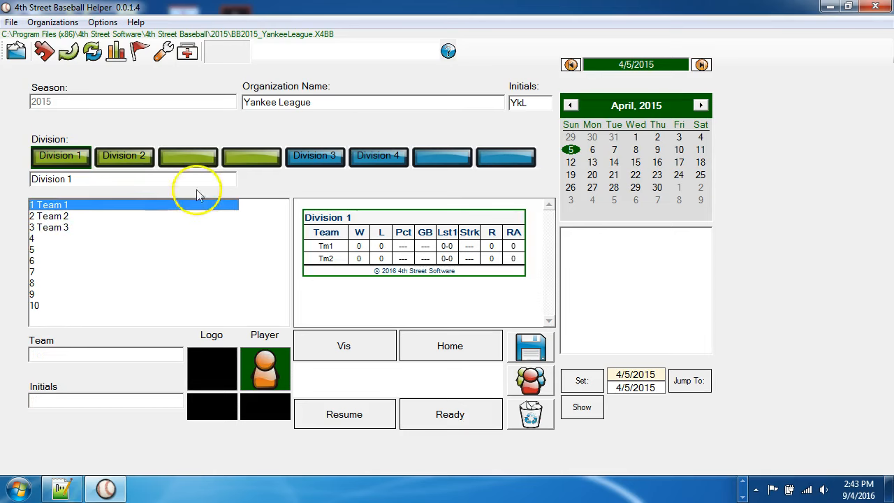
Step: Check the team slots and standings of Division 1 and Division 2, ending on Division 2
{"action": "left_click", "coordinate": [125, 158]}
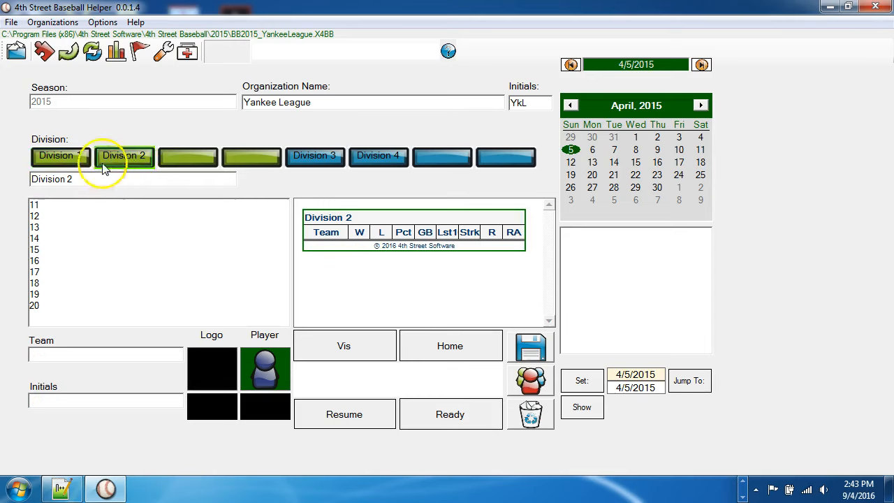
{"action": "left_click", "coordinate": [65, 156]}
{"action": "left_click", "coordinate": [112, 157]}
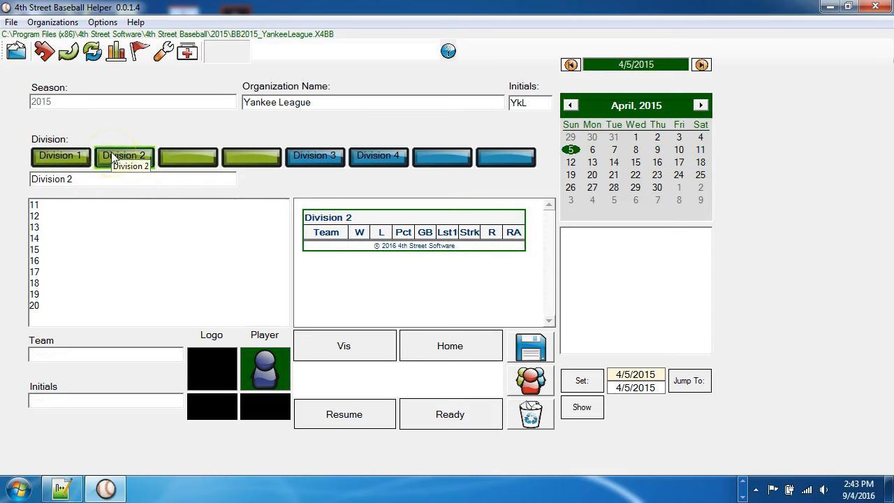
{"action": "left_click", "coordinate": [62, 156]}
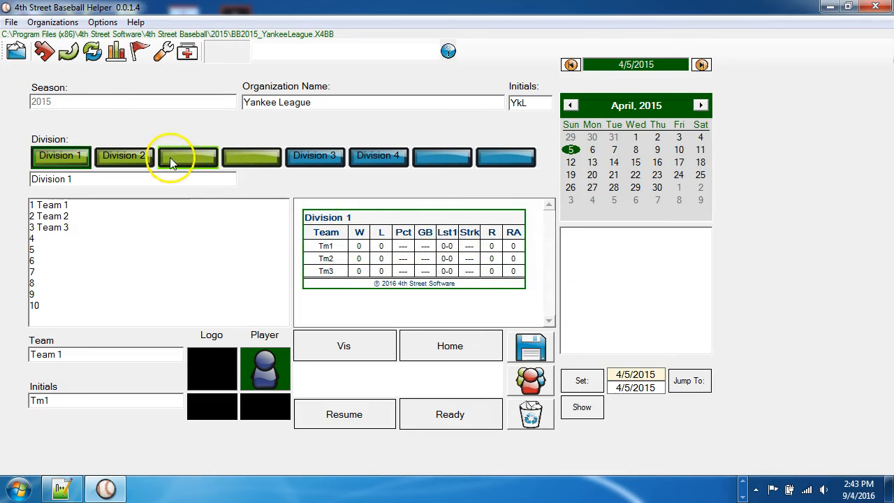
{"action": "left_click", "coordinate": [132, 156]}
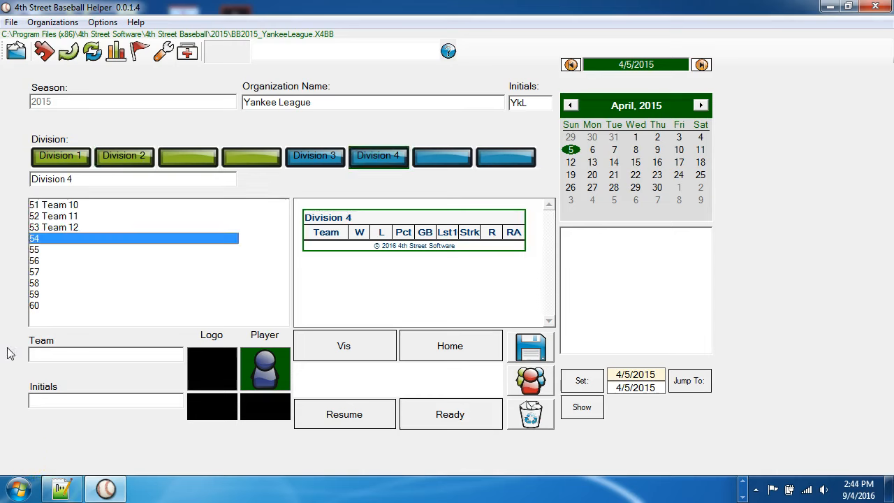
Step: Review the teams and standings of Division 3 and Division 4
{"action": "left_click", "coordinate": [311, 158]}
{"action": "left_click", "coordinate": [379, 158]}
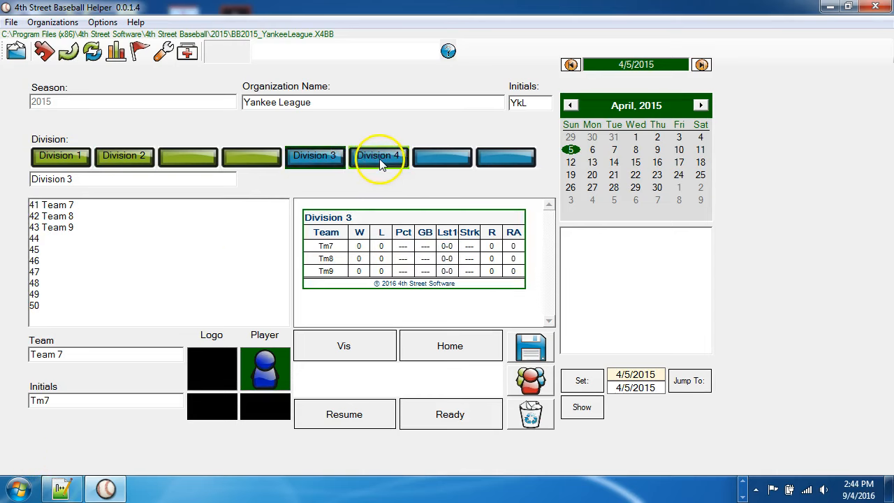
{"action": "left_click", "coordinate": [313, 155]}
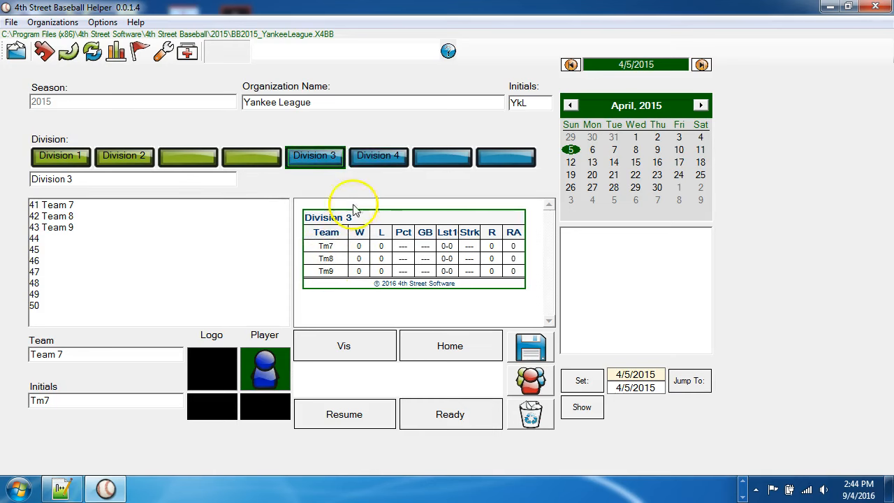
{"action": "left_click", "coordinate": [378, 156]}
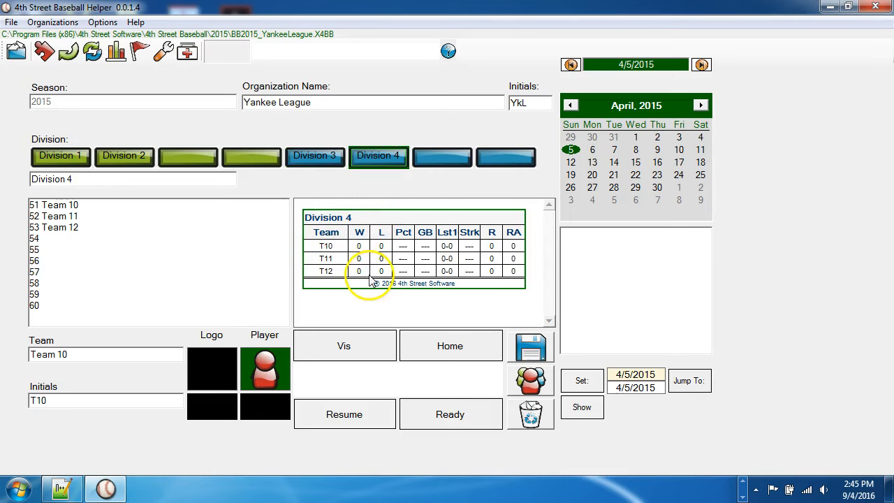
{"action": "left_click", "coordinate": [296, 307]}
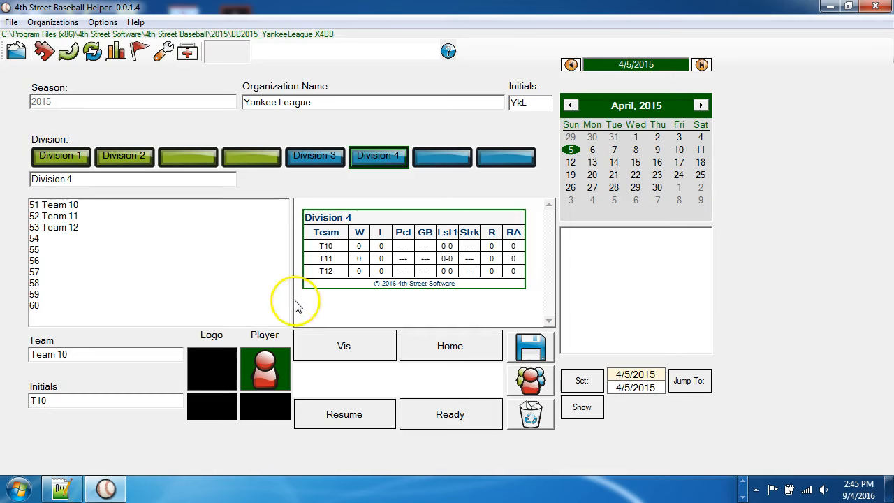
Step: Set the uniform picture of Team 1 in Division 1 to playerBlue.png
{"action": "left_click", "coordinate": [62, 157]}
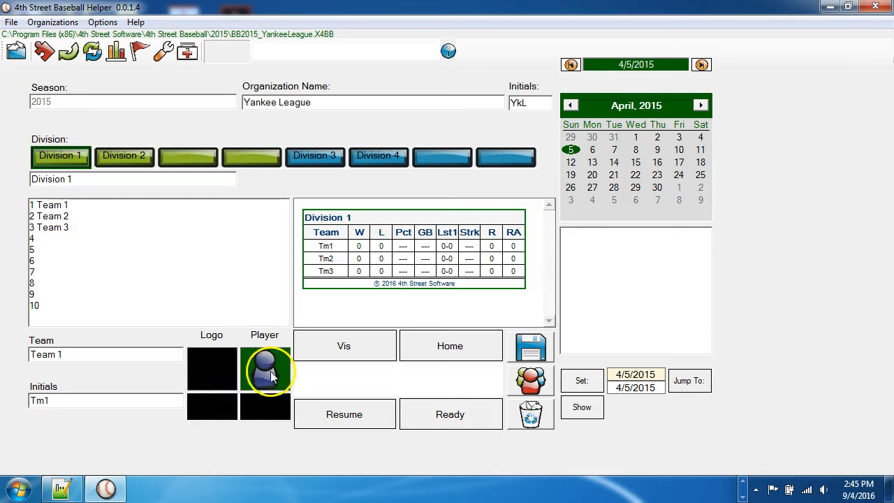
{"action": "left_click", "coordinate": [66, 205]}
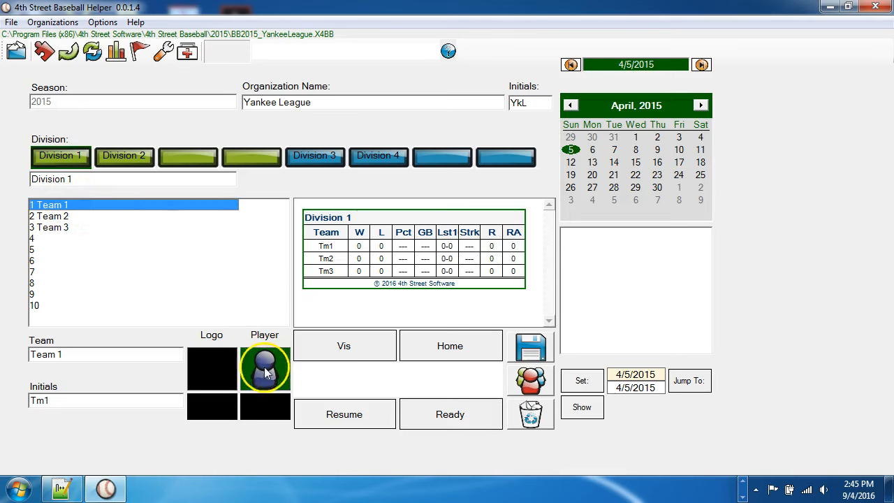
{"action": "left_click", "coordinate": [66, 216]}
{"action": "left_click", "coordinate": [83, 205]}
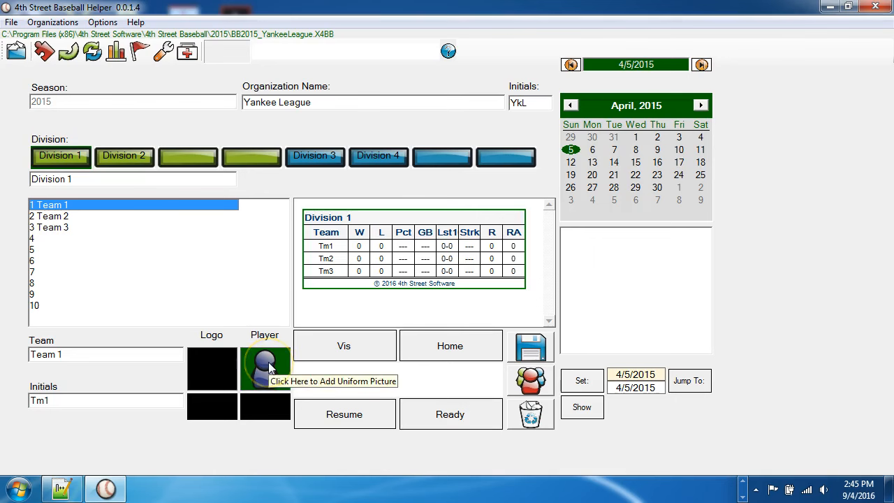
{"action": "left_click", "coordinate": [268, 362]}
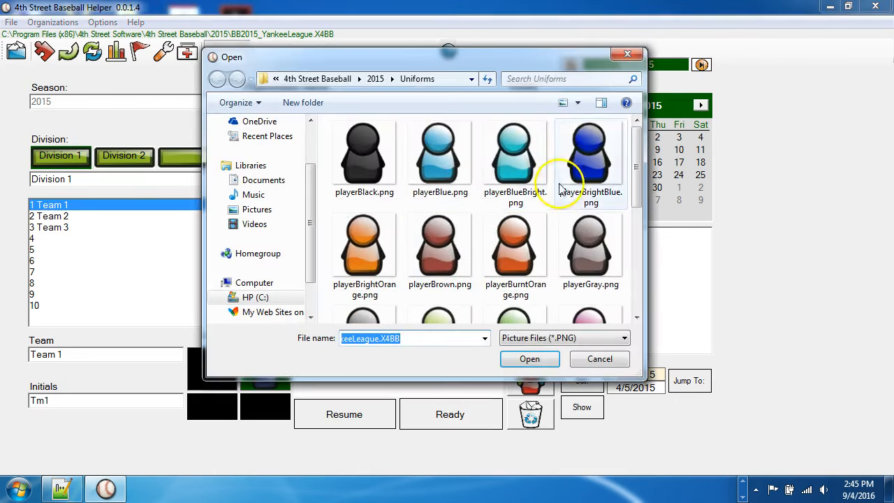
{"action": "left_click", "coordinate": [440, 157]}
{"action": "left_click", "coordinate": [527, 358]}
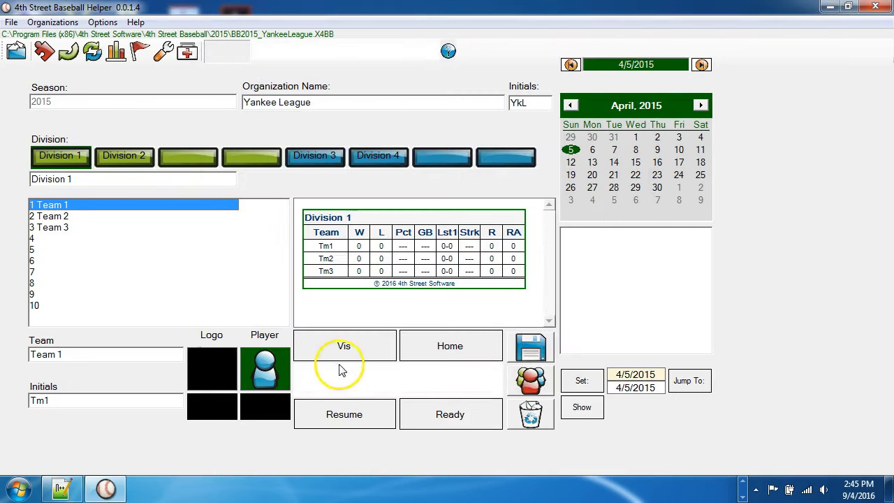
Step: Give Team 1 a black foreground and a bright cyan background colour, reselecting the team to check them
{"action": "left_click", "coordinate": [212, 410]}
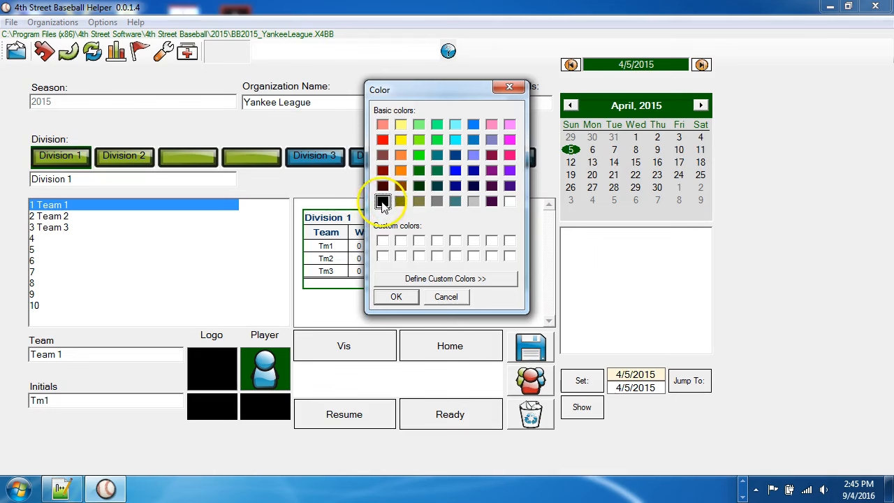
{"action": "left_click", "coordinate": [396, 296]}
{"action": "left_click", "coordinate": [264, 411]}
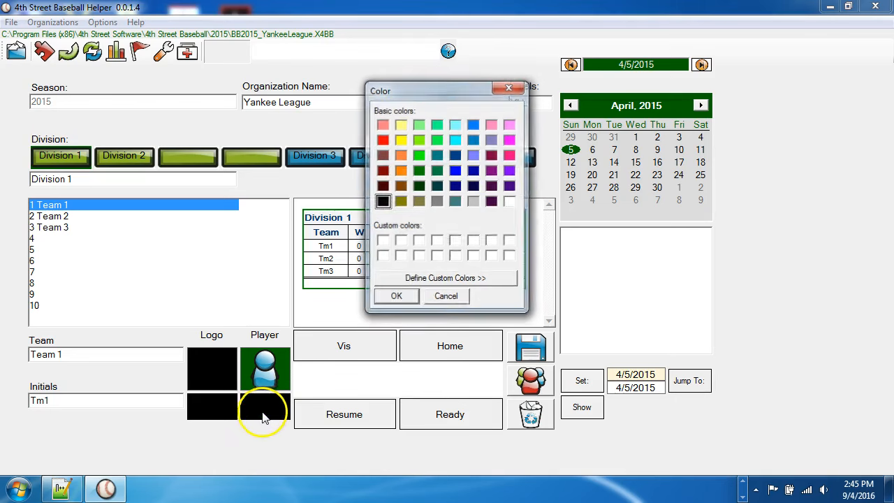
{"action": "left_click", "coordinate": [459, 143]}
{"action": "left_click", "coordinate": [396, 296]}
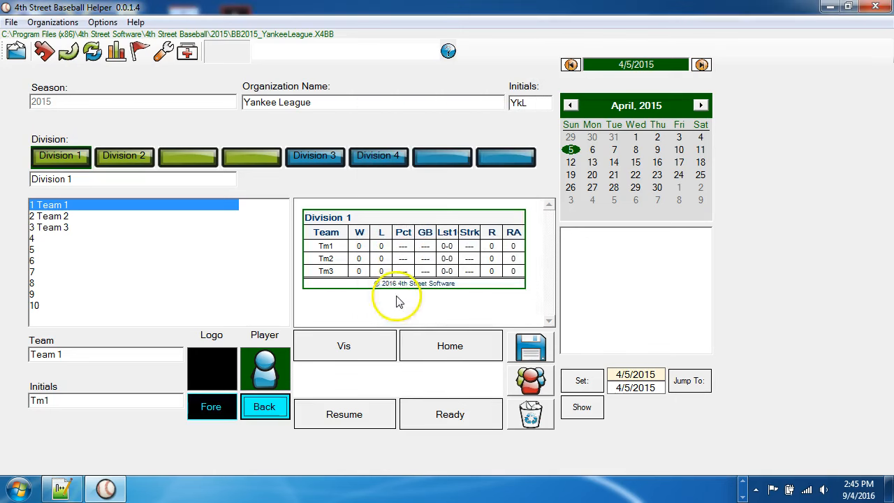
{"action": "left_click", "coordinate": [60, 215]}
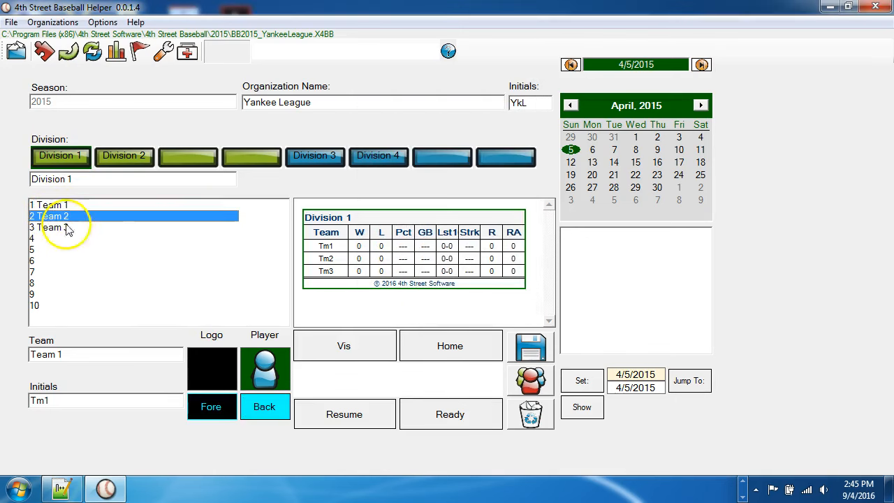
{"action": "left_click", "coordinate": [66, 204]}
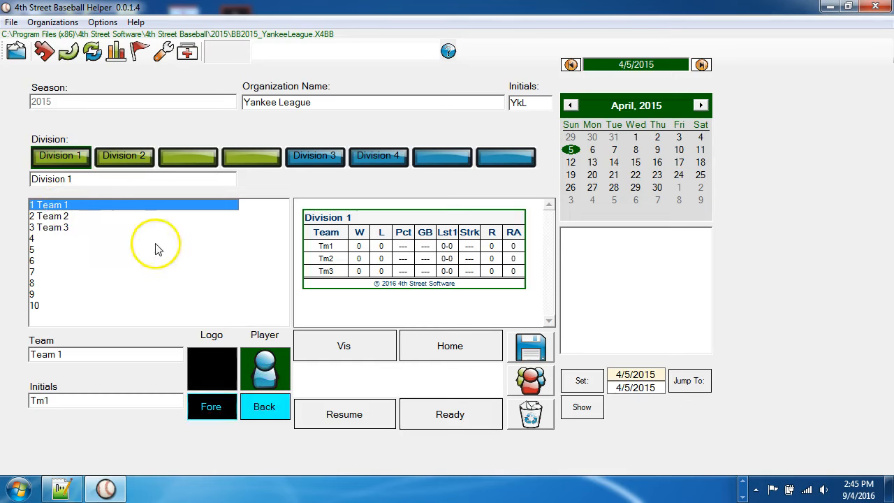
Step: Set Team 2's foreground colour to a slightly darkened red with Red 206, Green 0 and Blue 0
{"action": "left_click", "coordinate": [60, 215]}
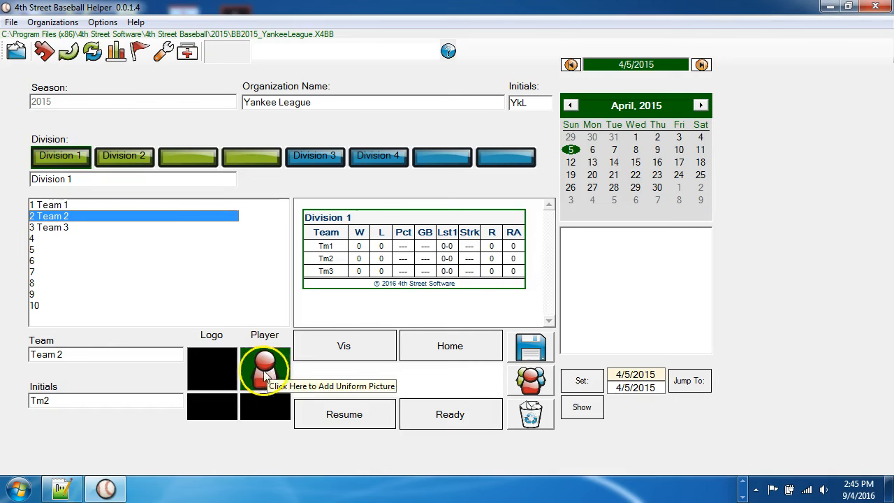
{"action": "left_click", "coordinate": [209, 412]}
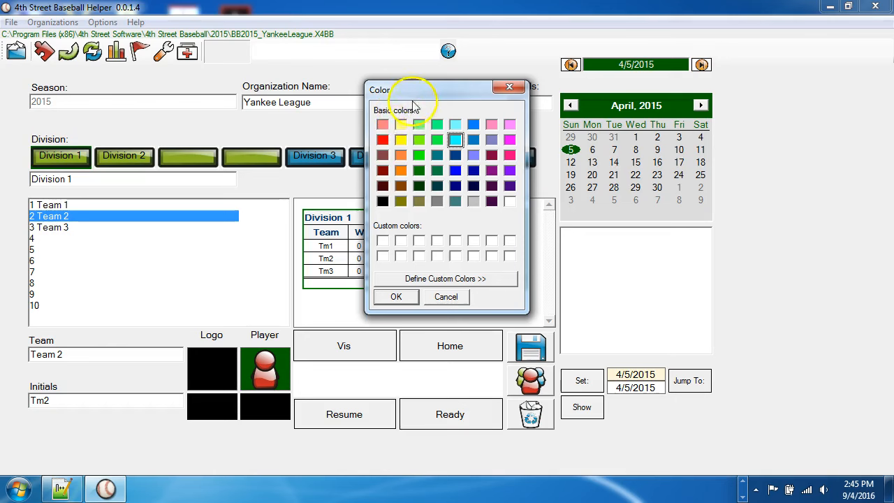
{"action": "left_click", "coordinate": [469, 283]}
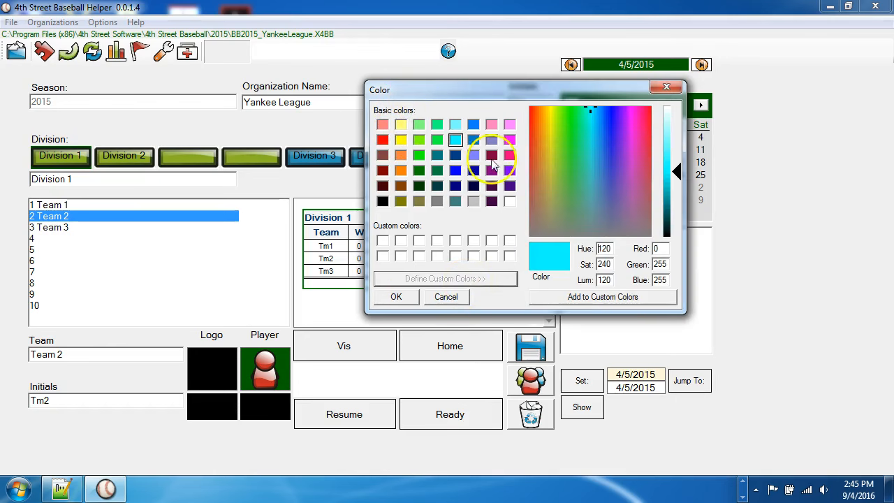
{"action": "left_click_drag", "start_coordinate": [472, 88], "coordinate": [392, 78]}
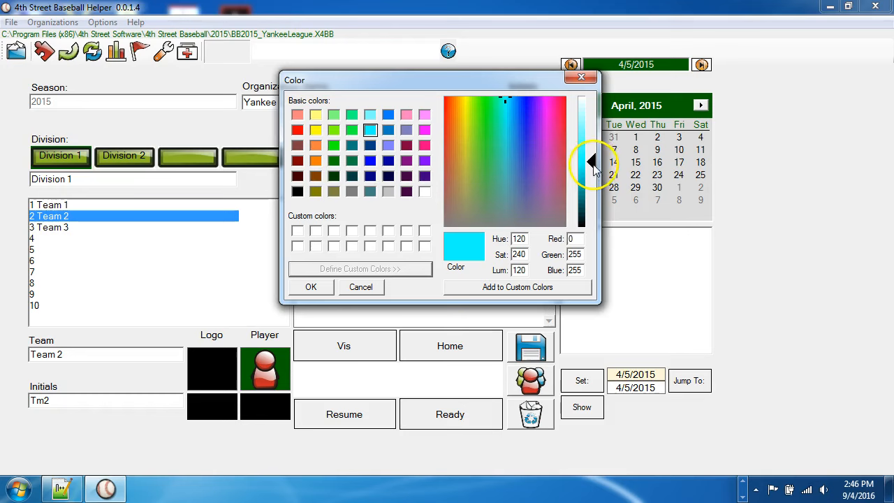
{"action": "left_click", "coordinate": [298, 130]}
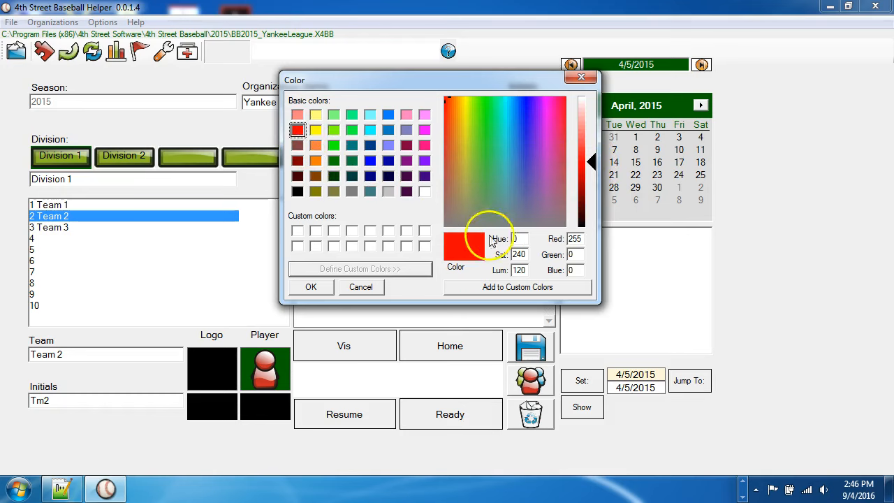
{"action": "left_click_drag", "start_coordinate": [592, 162], "coordinate": [592, 179]}
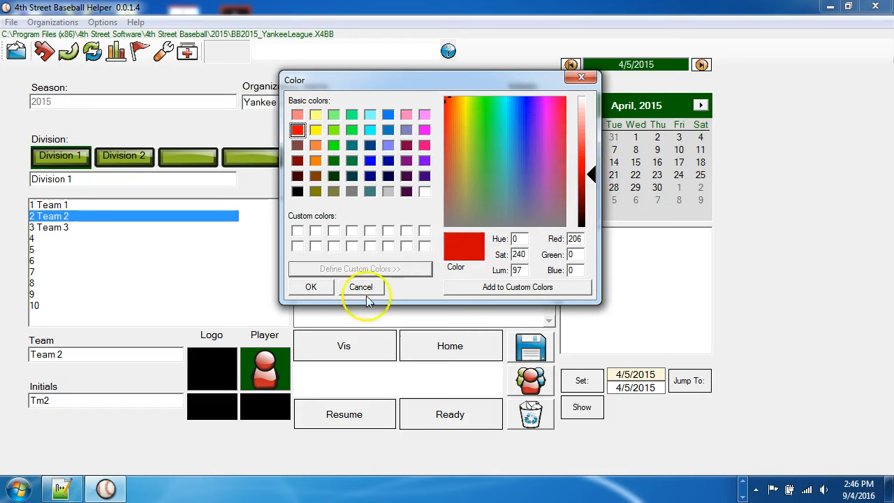
{"action": "left_click", "coordinate": [301, 287]}
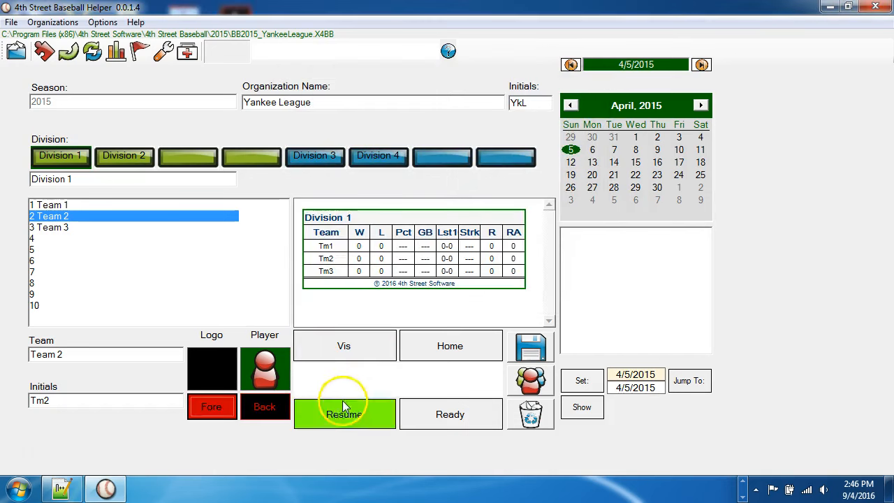
Step: Set Team 2's background colour to the dark purple basic colour
{"action": "left_click", "coordinate": [265, 409]}
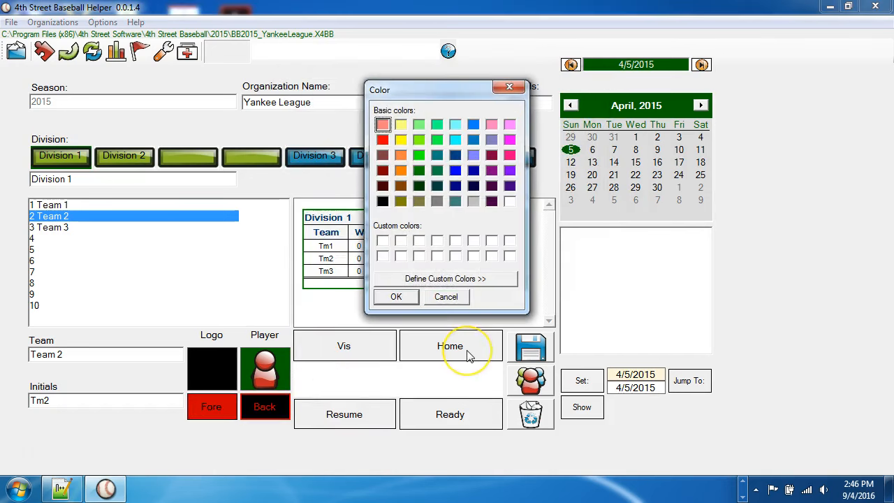
{"action": "left_click", "coordinate": [491, 201]}
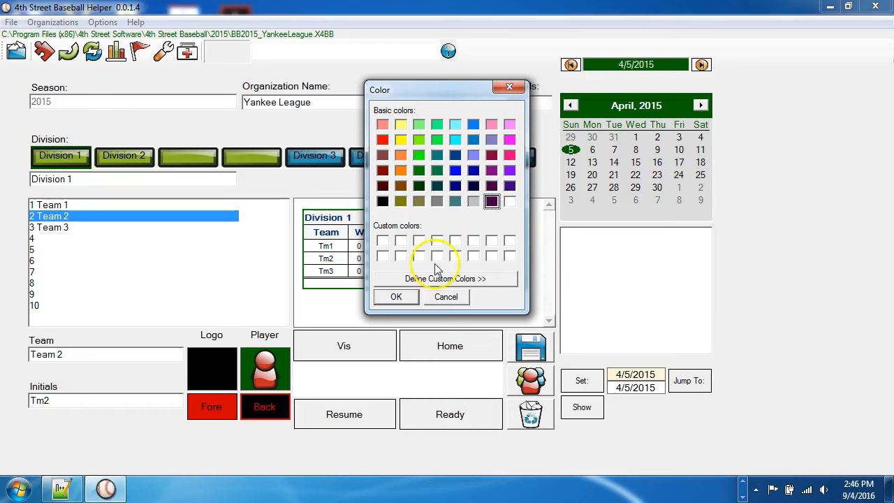
{"action": "left_click", "coordinate": [396, 297]}
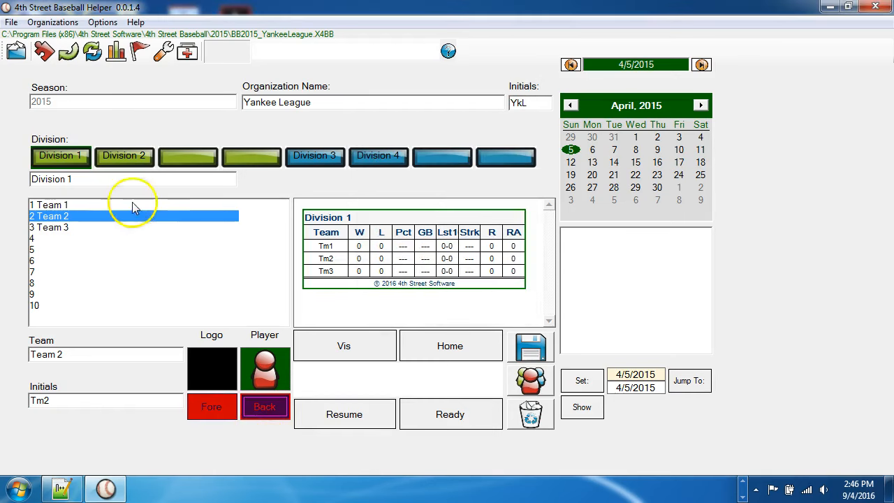
Step: Give Team 3 a white foreground and a dark green background colour
{"action": "left_click", "coordinate": [66, 227]}
{"action": "left_click", "coordinate": [222, 408]}
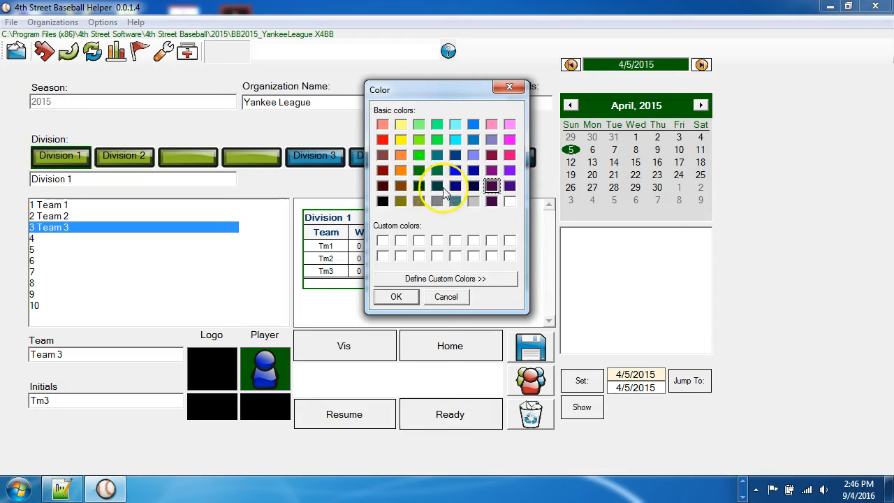
{"action": "left_click", "coordinate": [418, 185]}
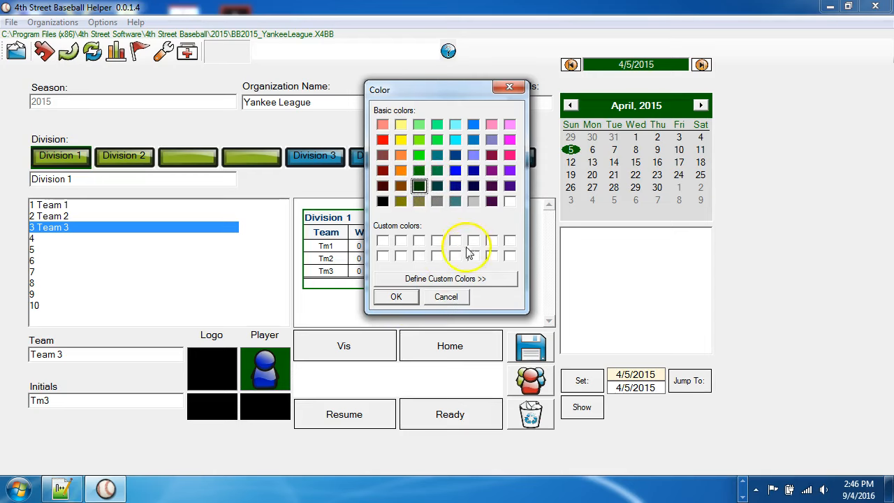
{"action": "left_click", "coordinate": [510, 201]}
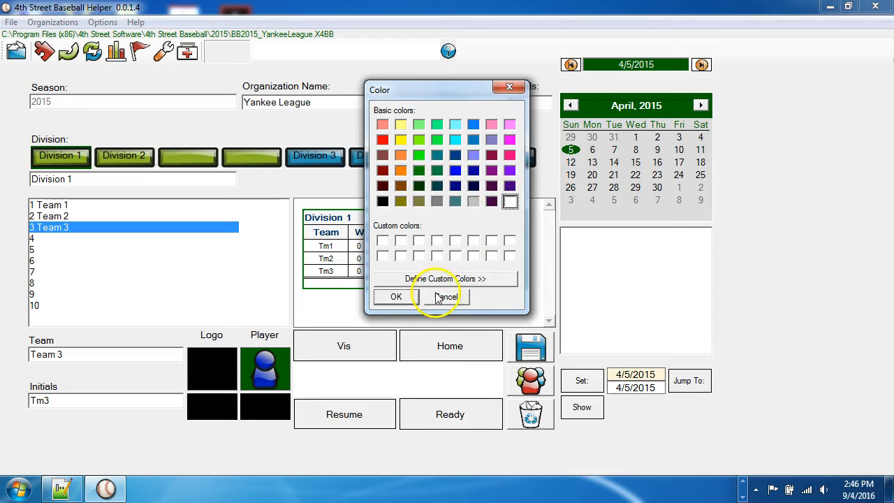
{"action": "left_click", "coordinate": [395, 296]}
{"action": "left_click", "coordinate": [262, 407]}
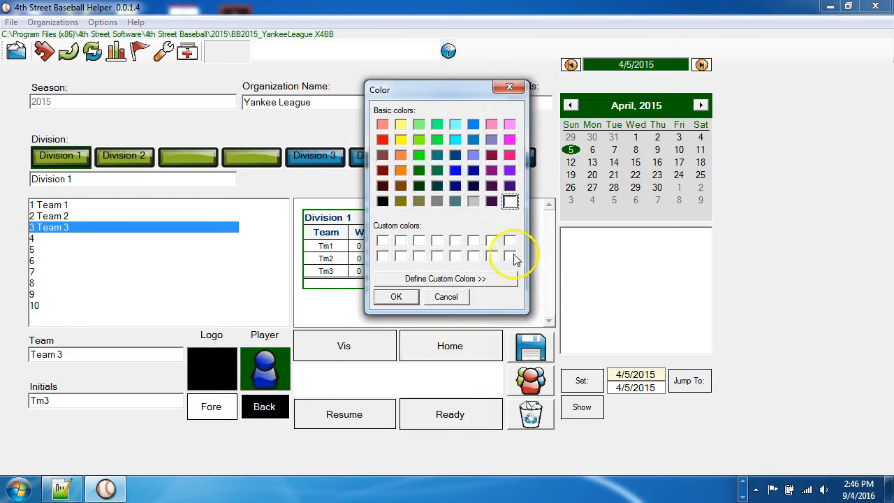
{"action": "left_click", "coordinate": [418, 185]}
{"action": "left_click", "coordinate": [396, 296]}
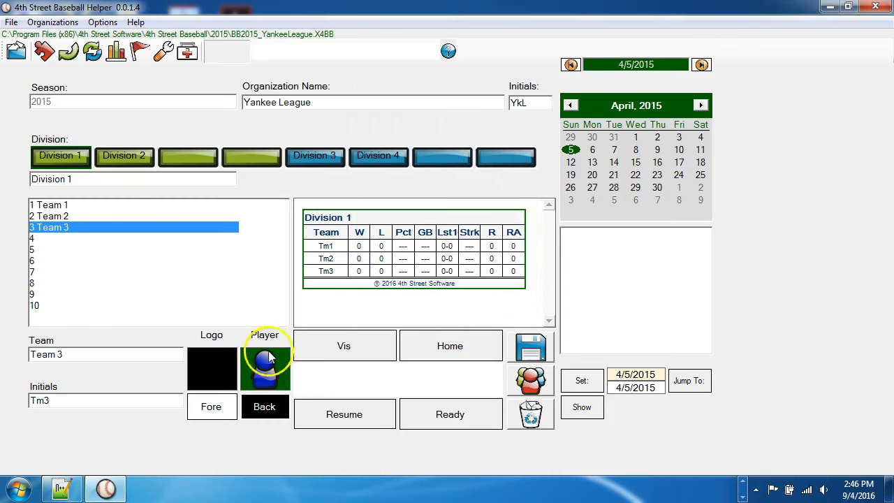
Step: Set Team 3's uniform picture to playerGreen.png
{"action": "left_click", "coordinate": [266, 361]}
{"action": "left_click_drag", "start_coordinate": [635, 187], "coordinate": [629, 247]}
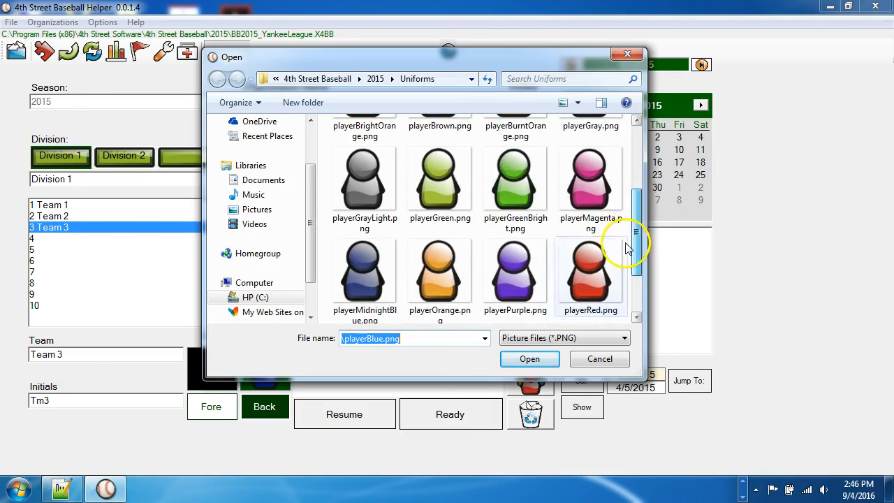
{"action": "left_click", "coordinate": [442, 176]}
{"action": "left_click", "coordinate": [529, 359]}
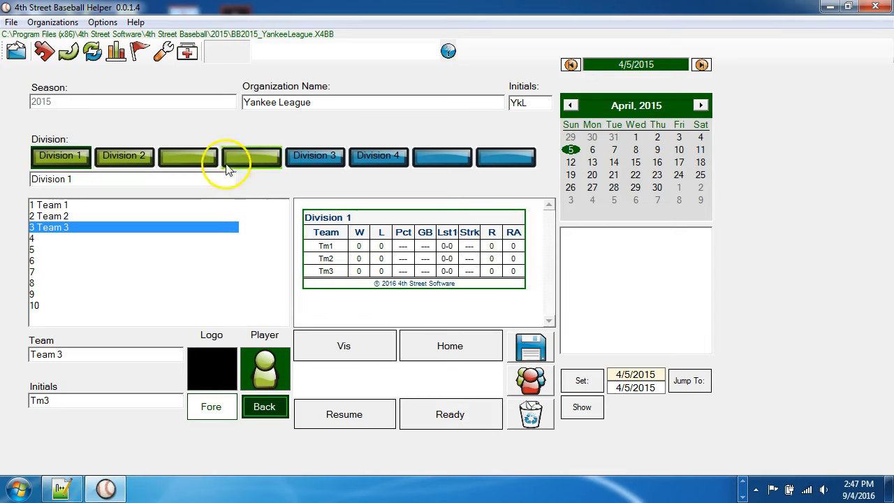
Step: Check the uniform pictures and colours of the three Division 1 teams
{"action": "left_click", "coordinate": [77, 214]}
{"action": "left_click", "coordinate": [74, 206]}
{"action": "left_click", "coordinate": [69, 228]}
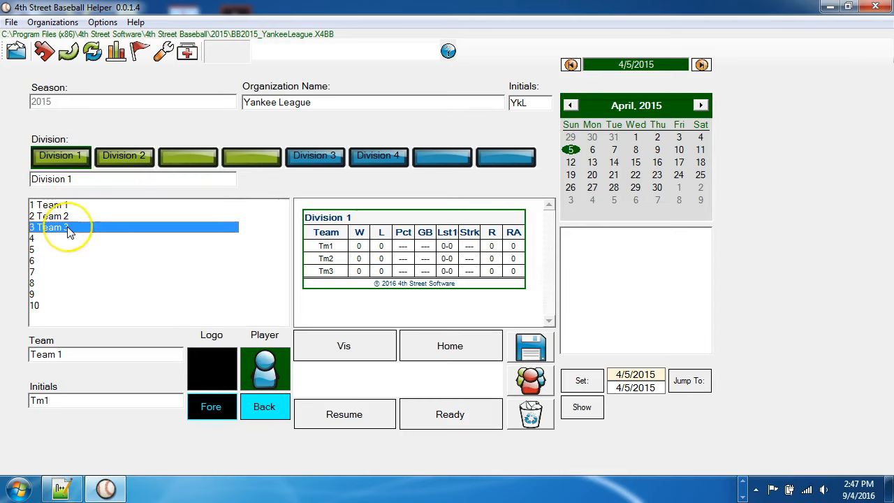
Step: Open Team Management for Team 1 and draft the best available player from all positions
{"action": "left_click", "coordinate": [56, 205]}
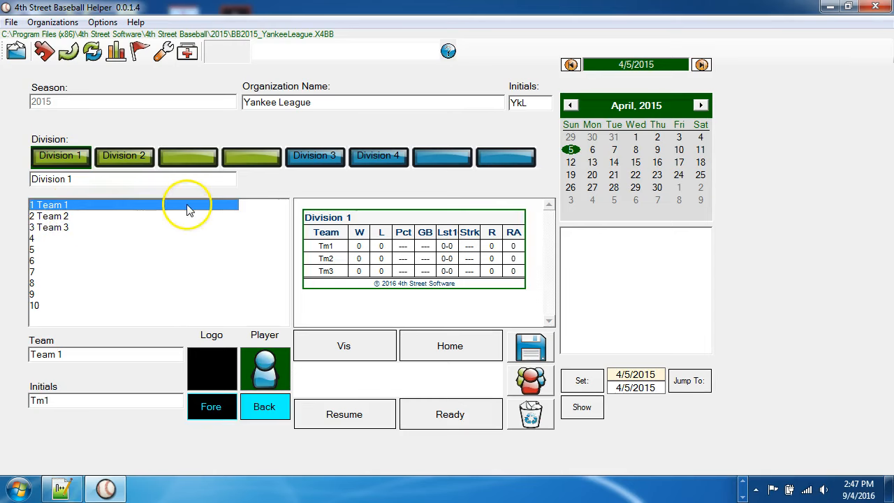
{"action": "left_click", "coordinate": [44, 51]}
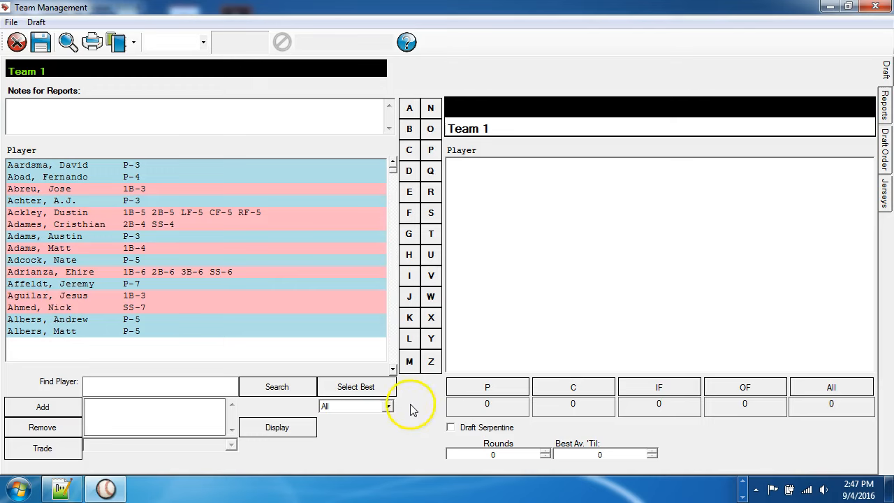
{"action": "left_click", "coordinate": [360, 389]}
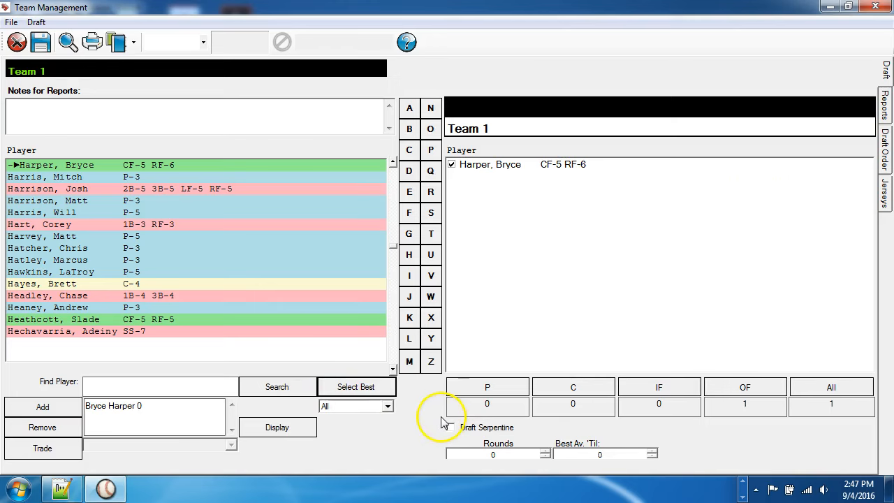
Step: Remove Bryce Harper from Team 1's roster and close Team Management
{"action": "mouse_move", "coordinate": [154, 170]}
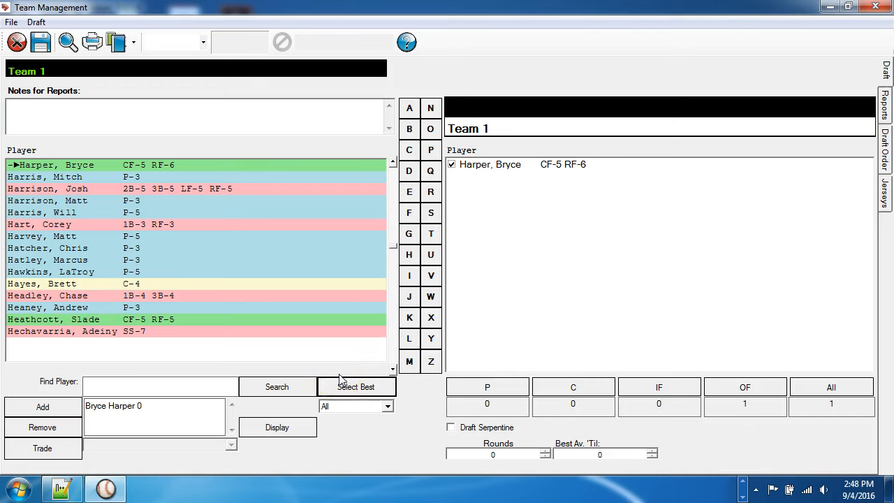
{"action": "left_click", "coordinate": [524, 167]}
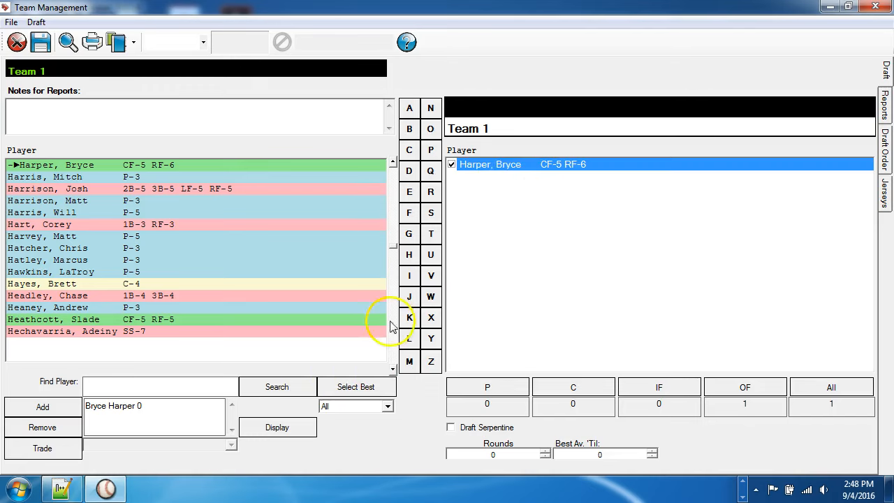
{"action": "left_click", "coordinate": [43, 429]}
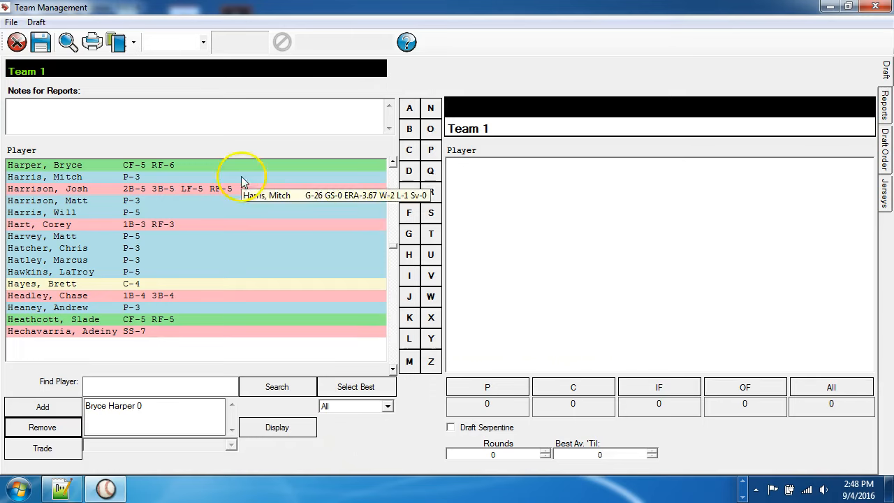
{"action": "left_click", "coordinate": [17, 43]}
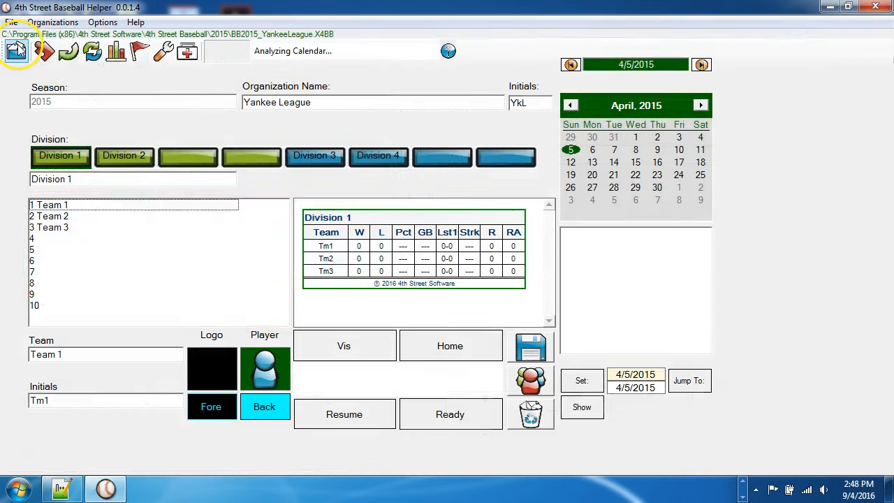